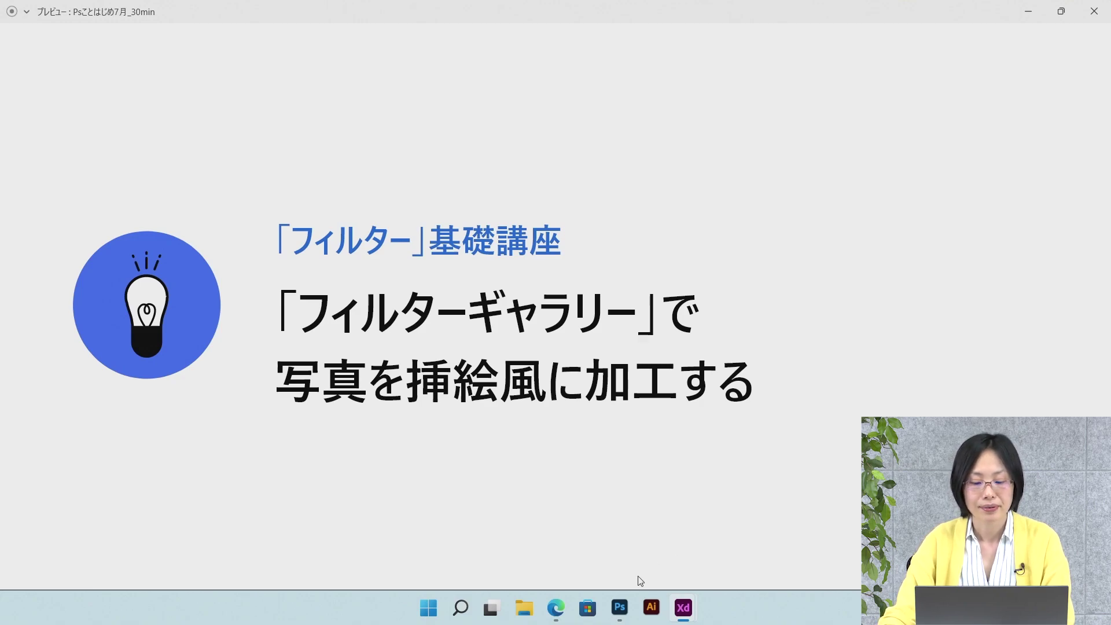
Switch from the Filter Gallery title slide to Photoshop's home screen.
{"action": "left_click", "coordinate": [619, 607]}
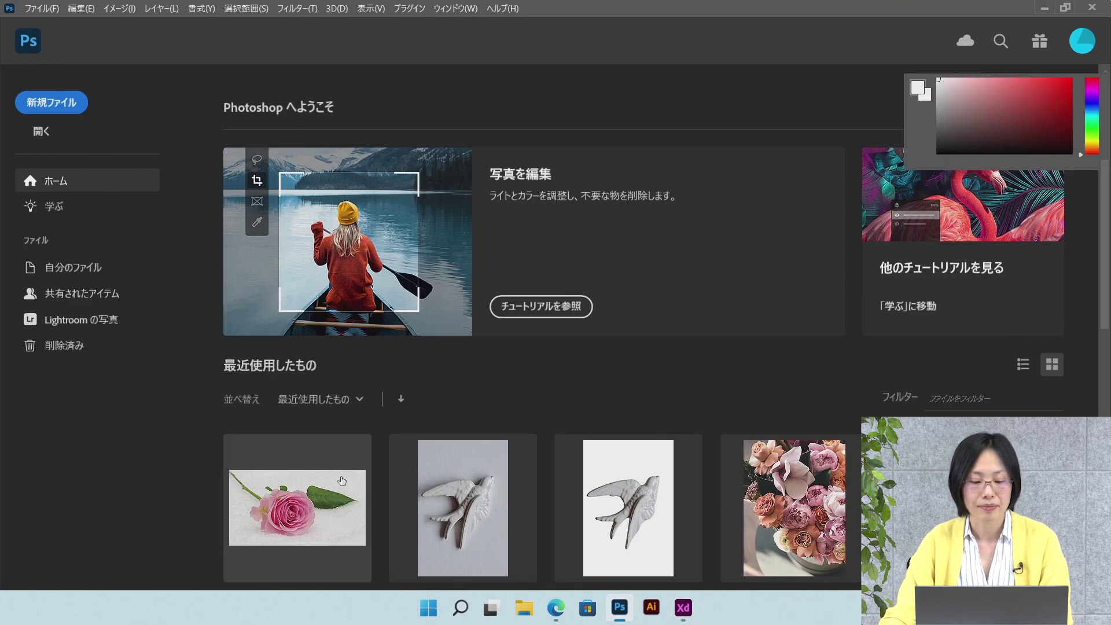
Open photo-rose.jpg, zoom out to view the whole image, and float the Layers panel.
{"action": "left_click", "coordinate": [341, 480]}
{"action": "left_click", "coordinate": [411, 366]}
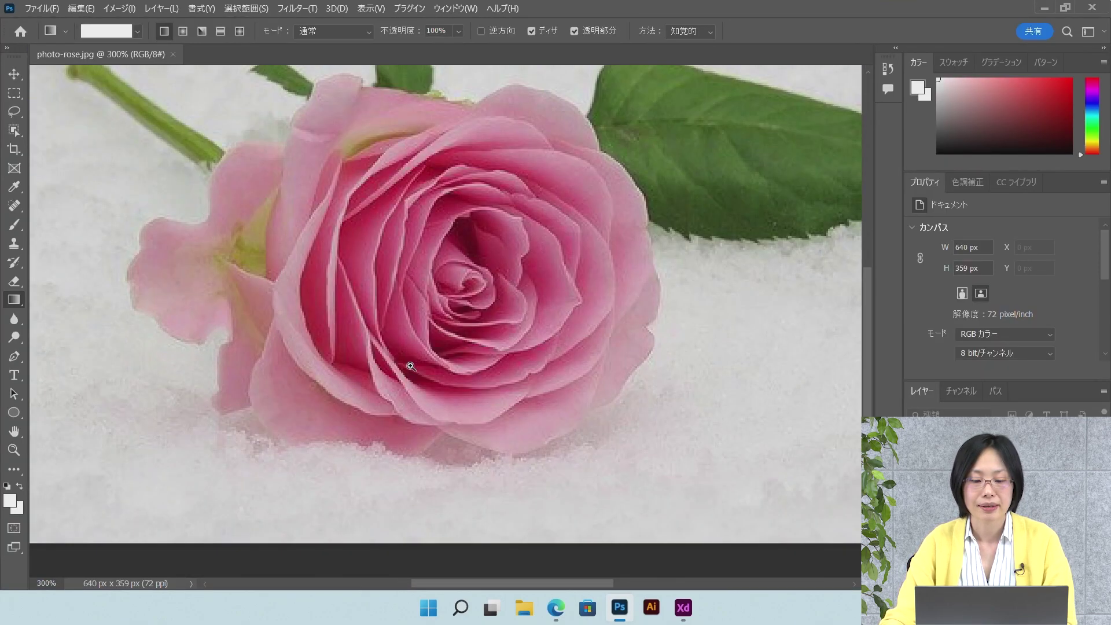
{"action": "key", "text": "ctrl+minus"}
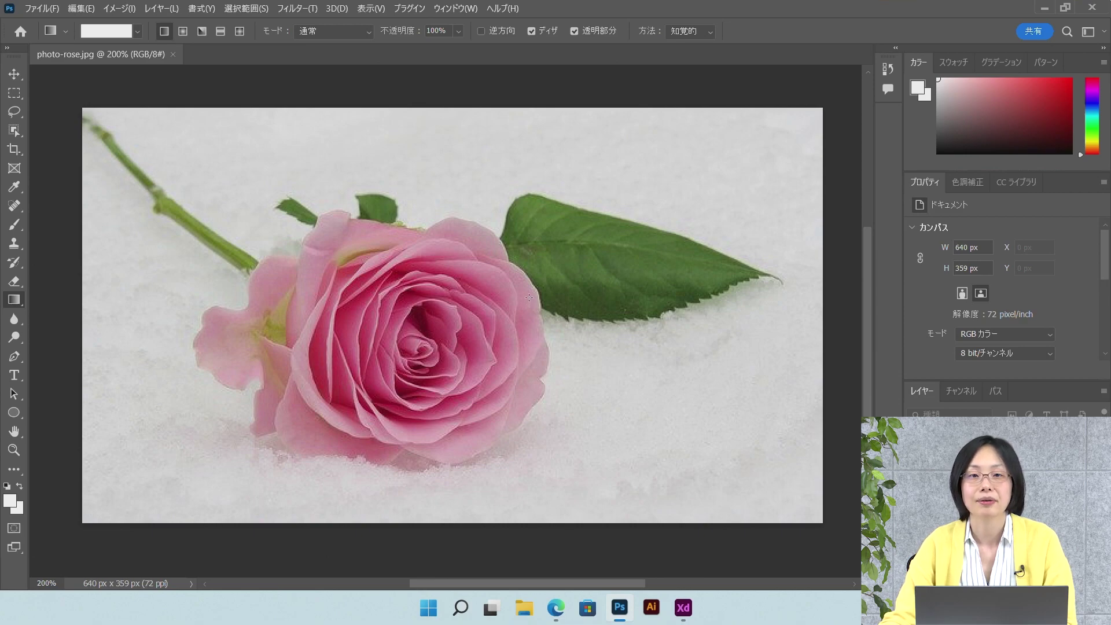
{"action": "scroll", "coordinate": [529, 297], "scroll_direction": "down", "scroll_amount": 1}
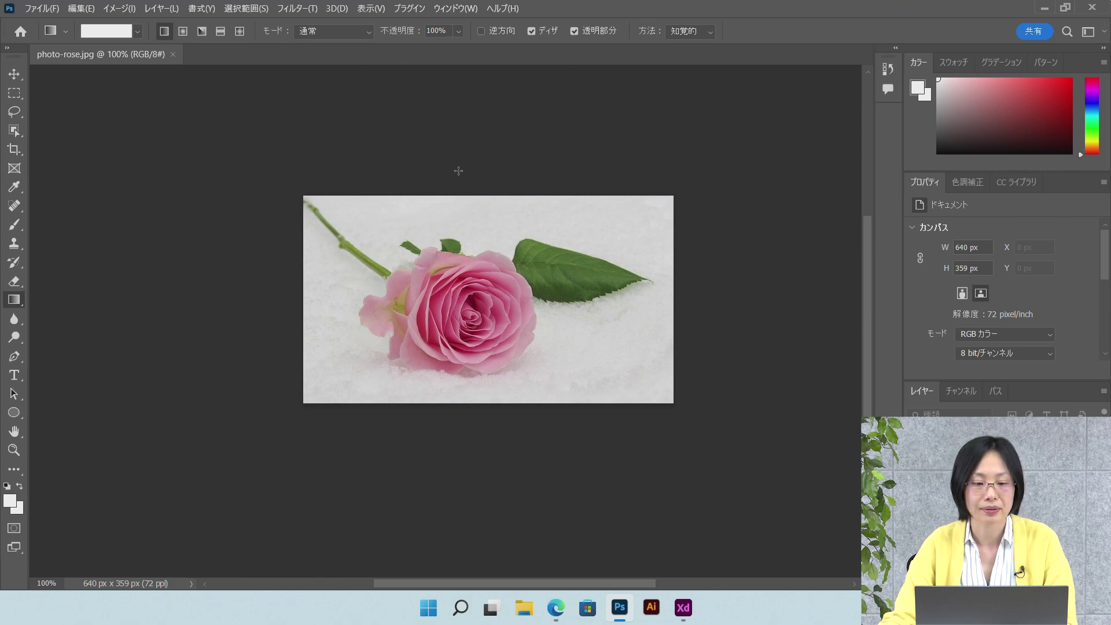
{"action": "left_click_drag", "start_coordinate": [921, 391], "coordinate": [86, 115]}
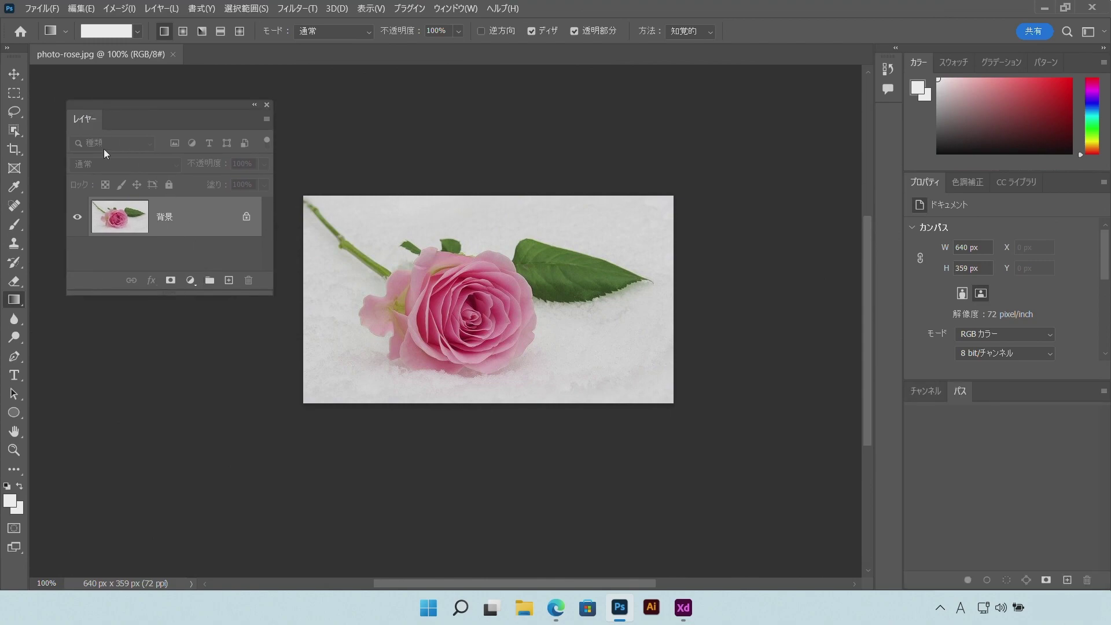
Unlock the Background layer and mask out everything but the rose using Select Subject.
{"action": "left_click_drag", "start_coordinate": [251, 294], "coordinate": [230, 469]}
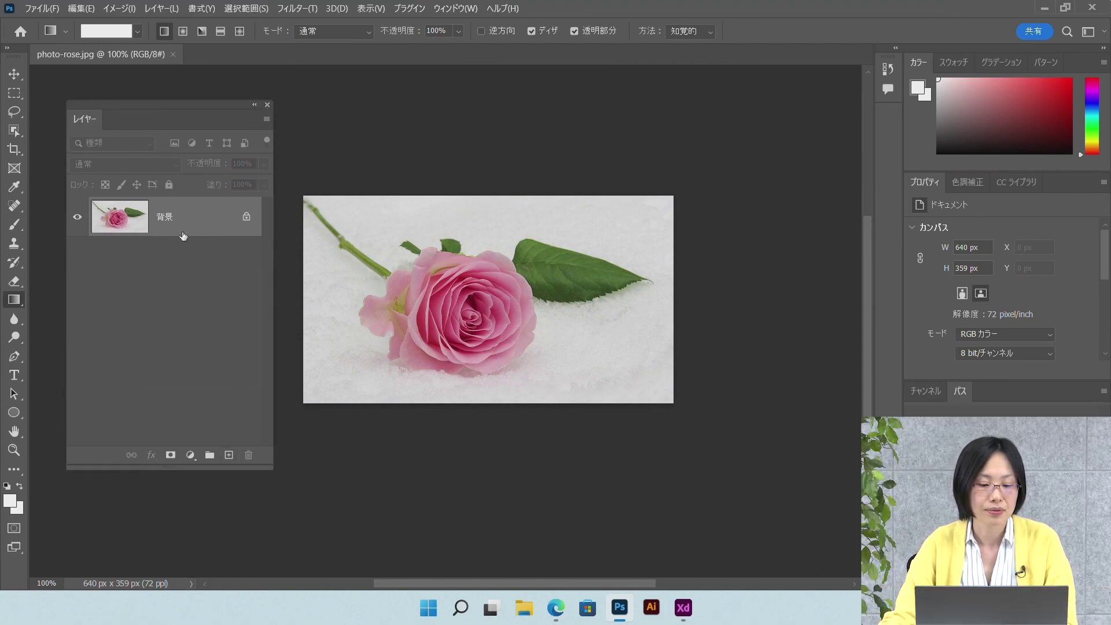
{"action": "left_click", "coordinate": [246, 217]}
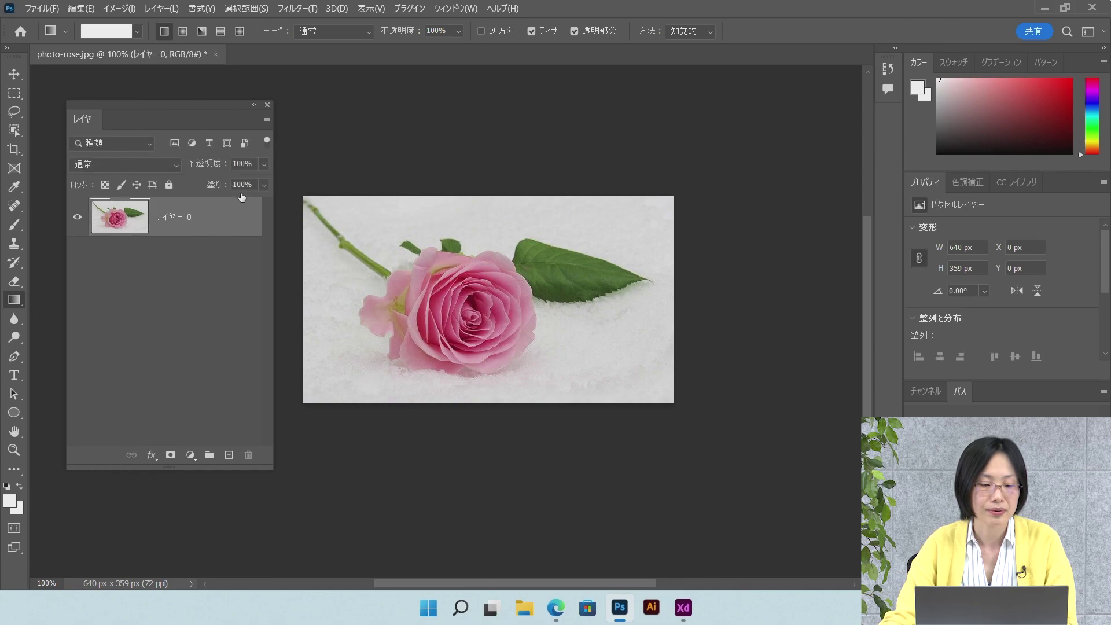
{"action": "left_click", "coordinate": [245, 8]}
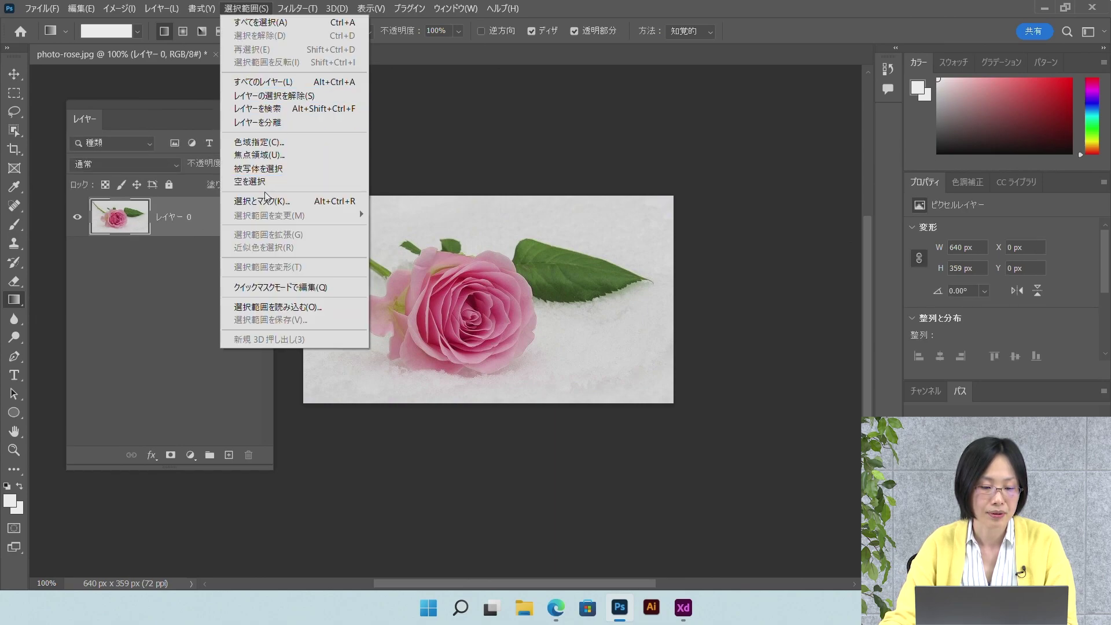
{"action": "left_click", "coordinate": [264, 155]}
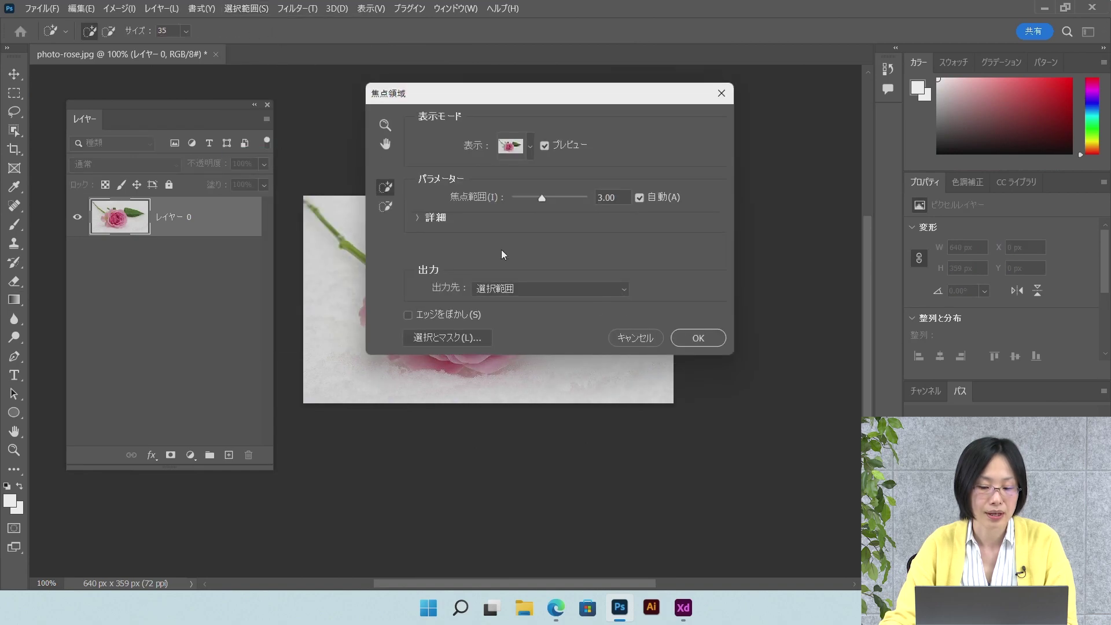
{"action": "left_click", "coordinate": [630, 338]}
{"action": "left_click", "coordinate": [246, 8]}
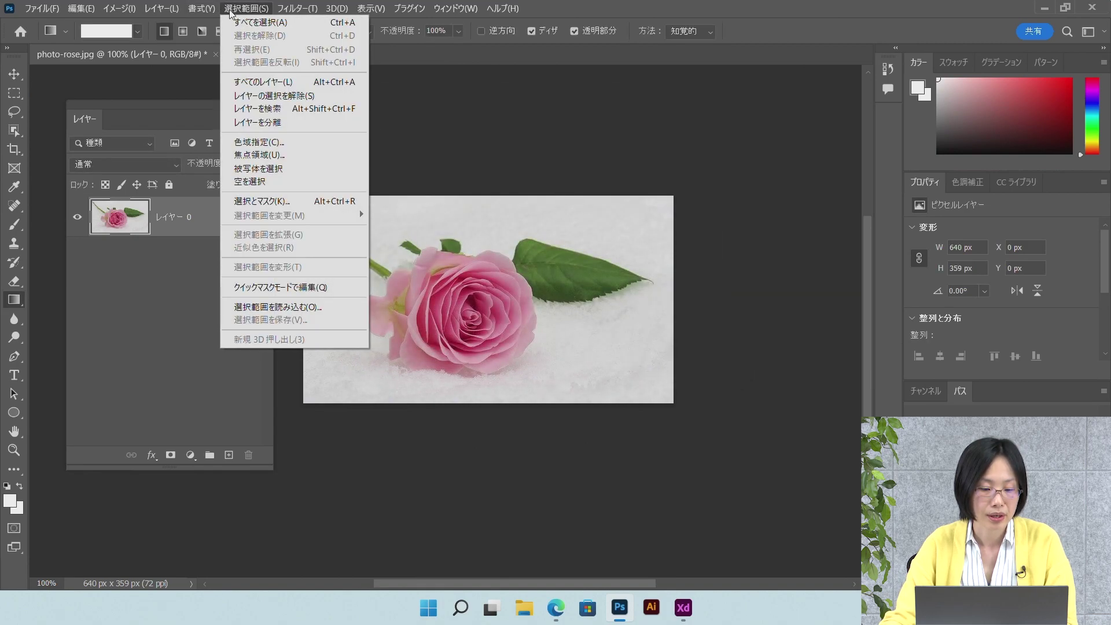
{"action": "left_click", "coordinate": [288, 169]}
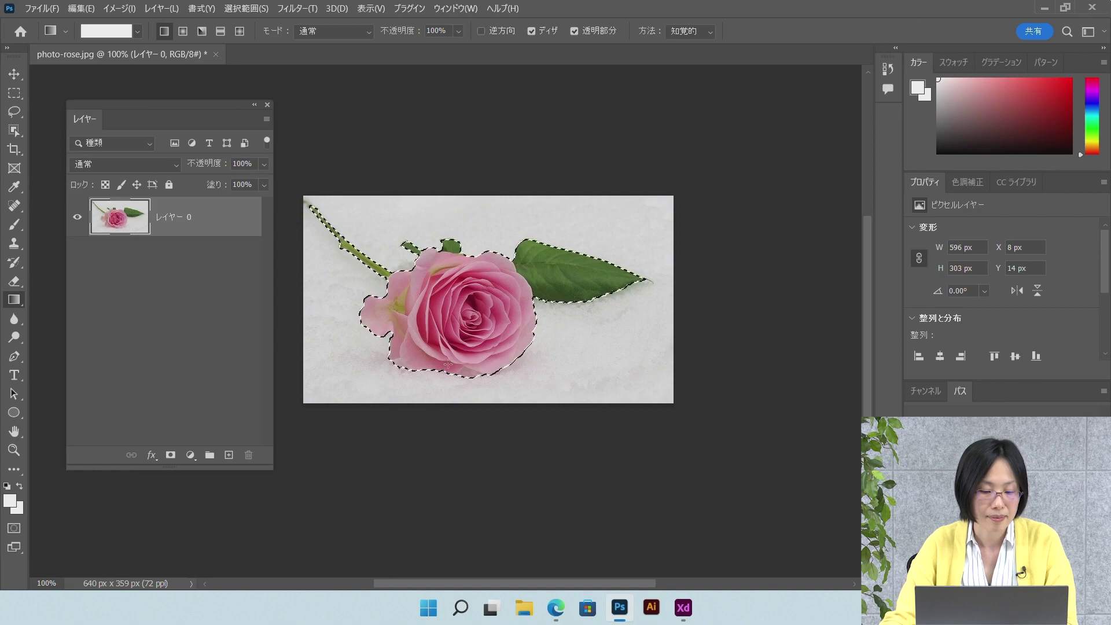
{"action": "left_click", "coordinate": [171, 454]}
Convert the masked rose layer to a smart object.
{"action": "right_click", "coordinate": [251, 213]}
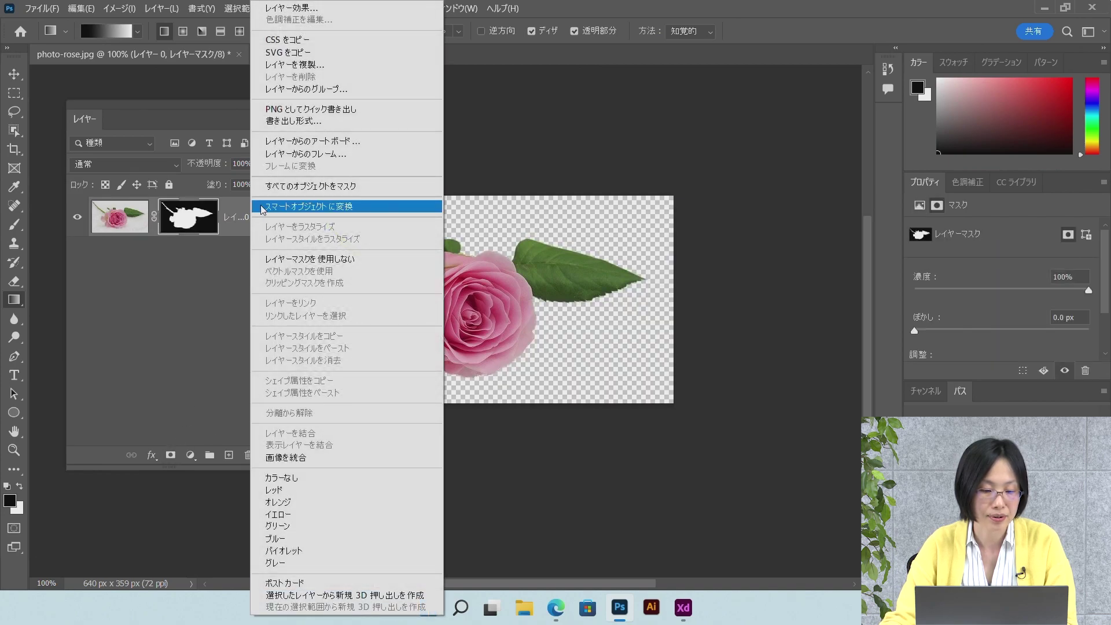
{"action": "left_click", "coordinate": [264, 206]}
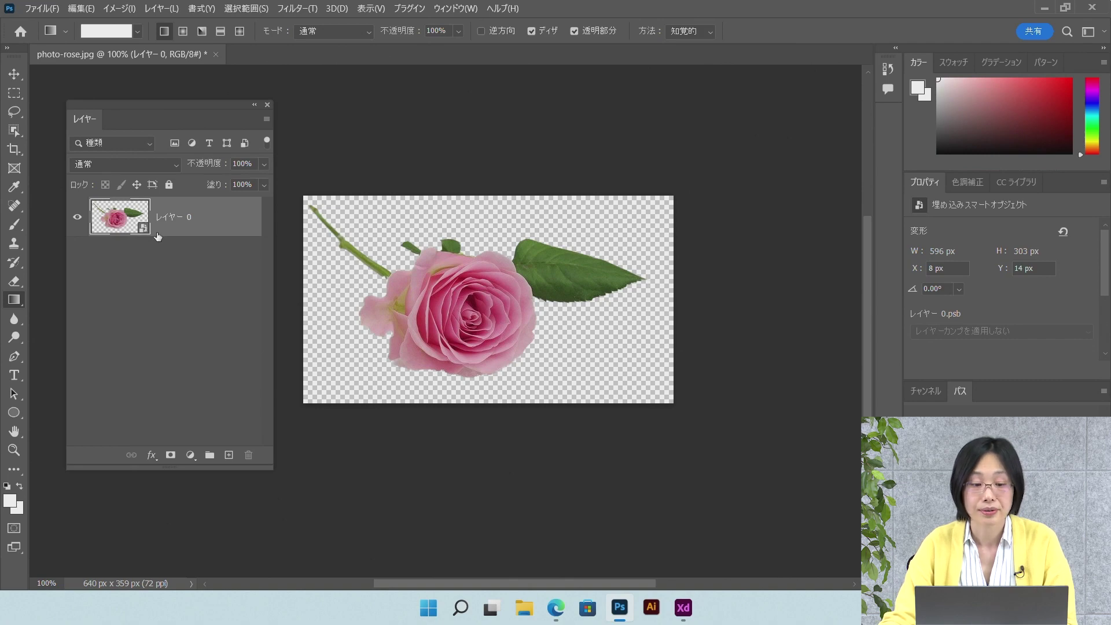
{"action": "left_click", "coordinate": [314, 12]}
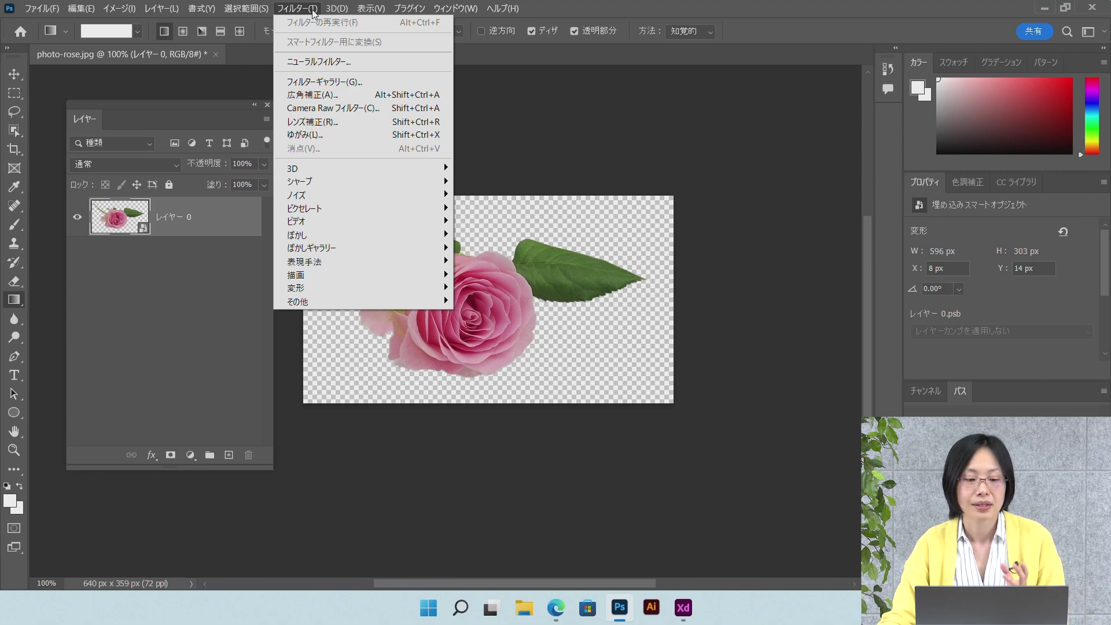
Check the rose layer's options, then open the Filter Gallery from the Filter menu.
{"action": "left_click", "coordinate": [164, 239]}
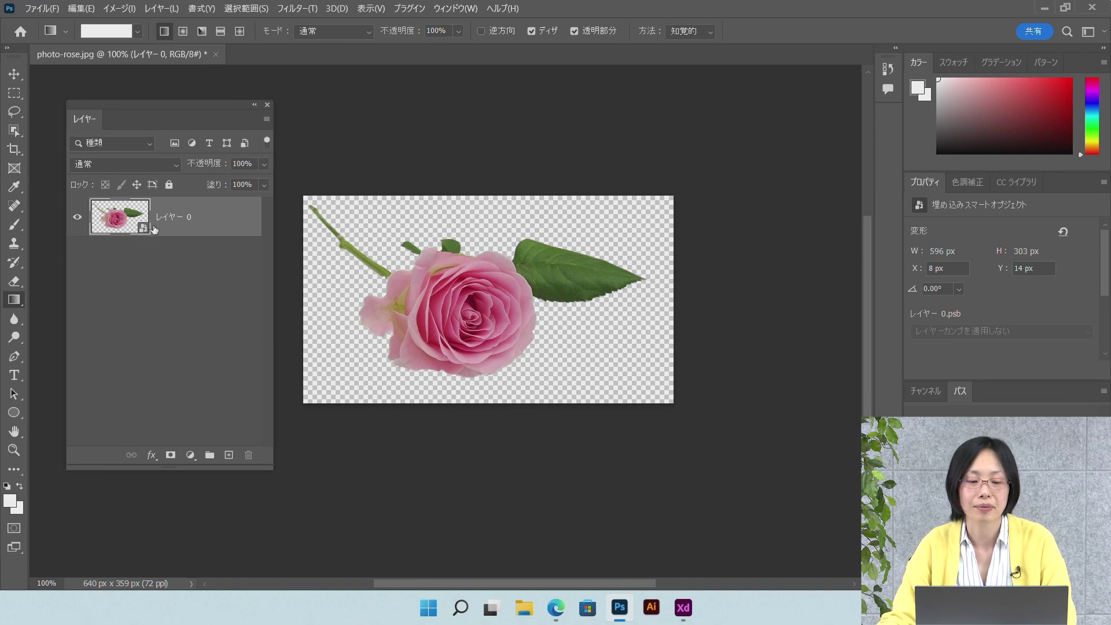
{"action": "right_click", "coordinate": [202, 220]}
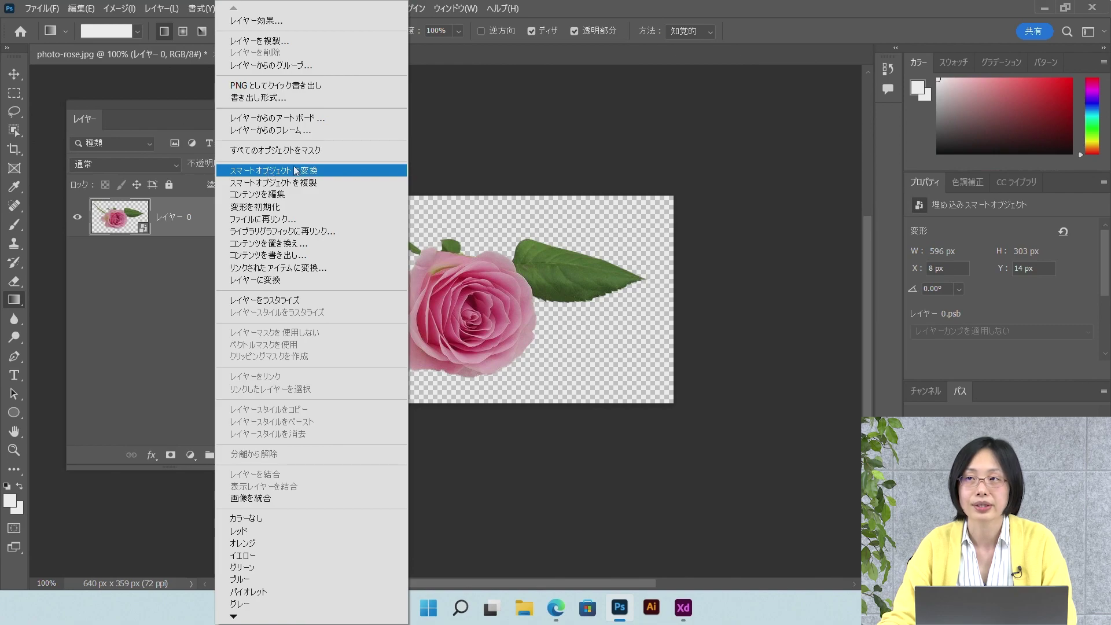
{"action": "left_click", "coordinate": [194, 217]}
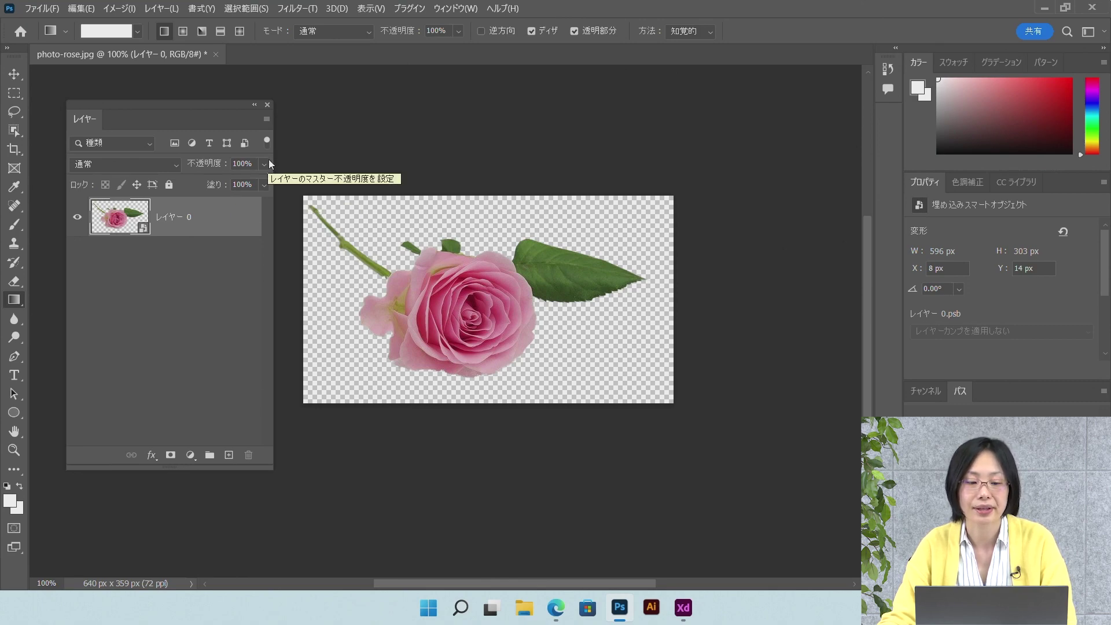
{"action": "left_click", "coordinate": [288, 11]}
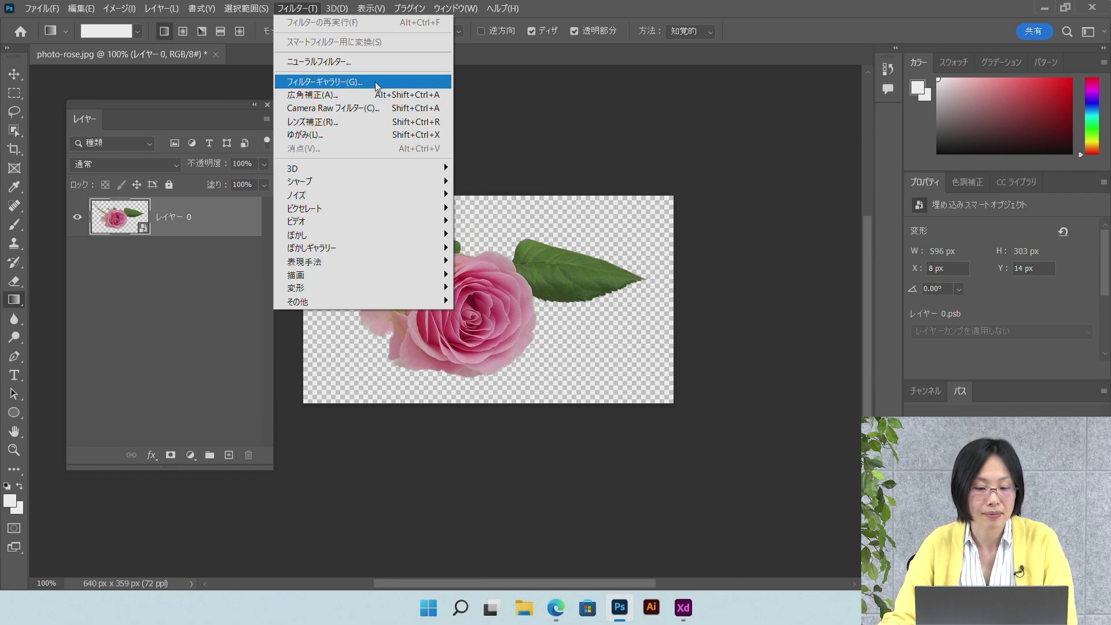
{"action": "left_click", "coordinate": [375, 81]}
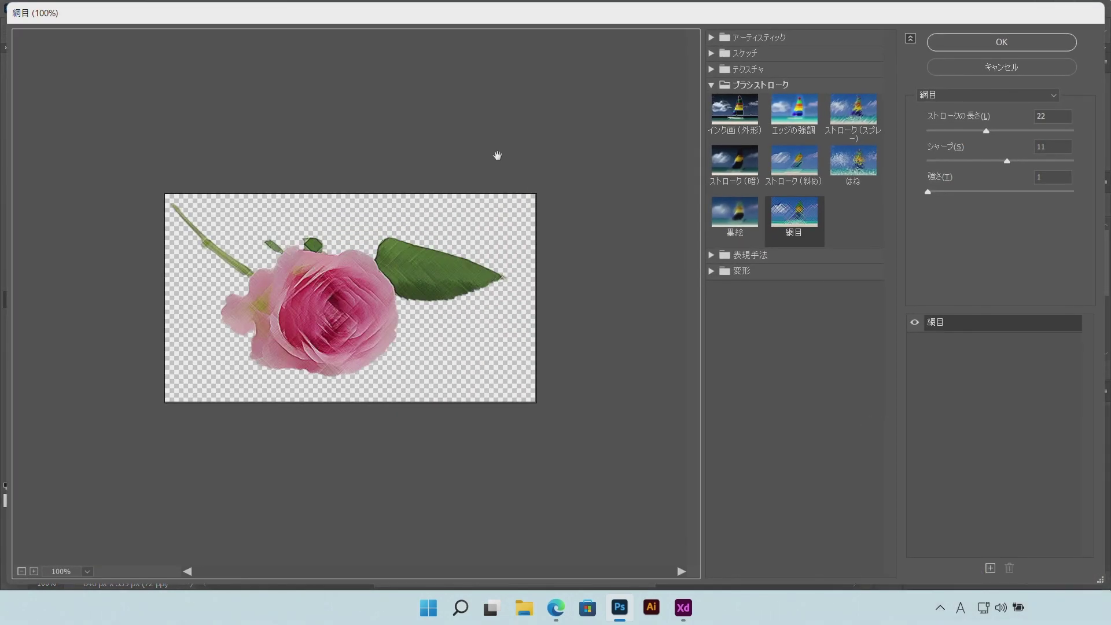
Preview Graphic Pen, Photocopy and Chrome, cancel, then reset colours to black and white.
{"action": "left_click_drag", "start_coordinate": [384, 16], "coordinate": [380, 9]}
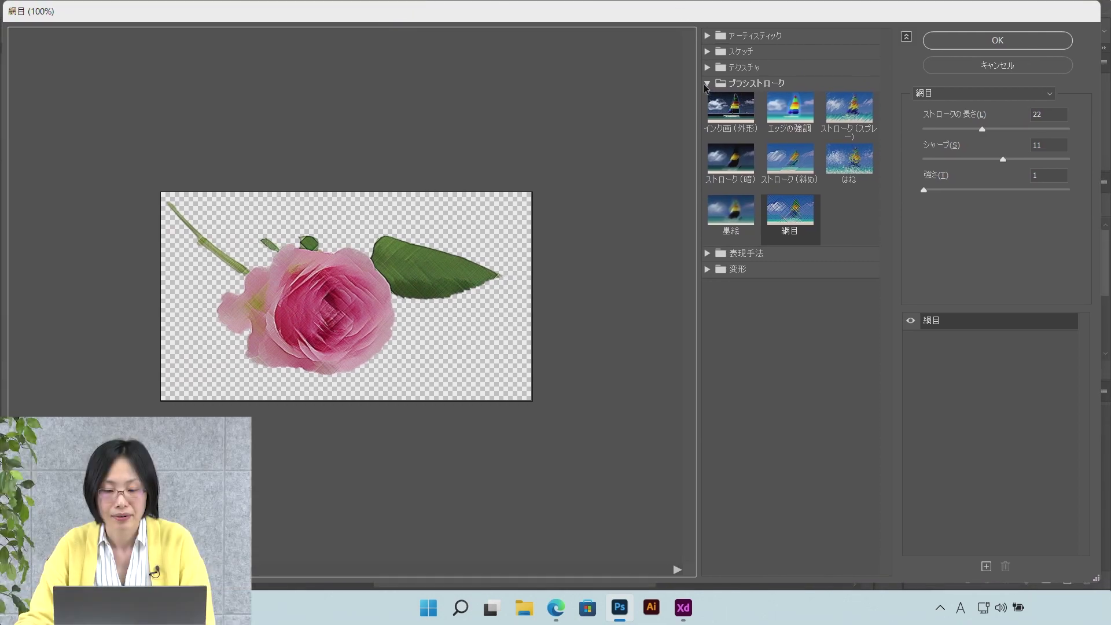
{"action": "left_click", "coordinate": [706, 37]}
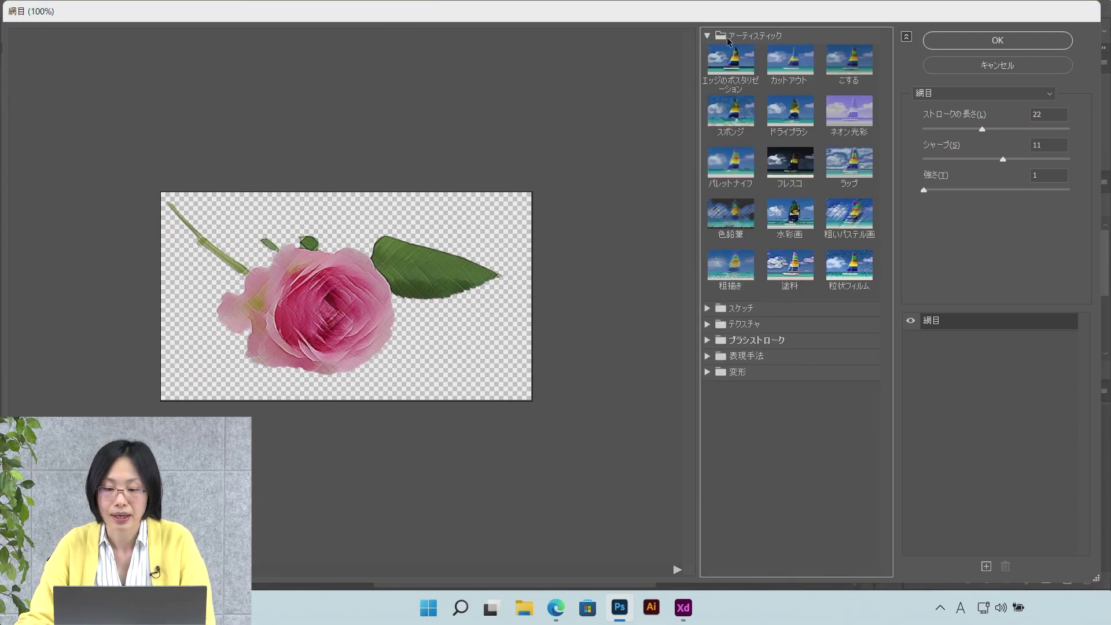
{"action": "left_click", "coordinate": [733, 308]}
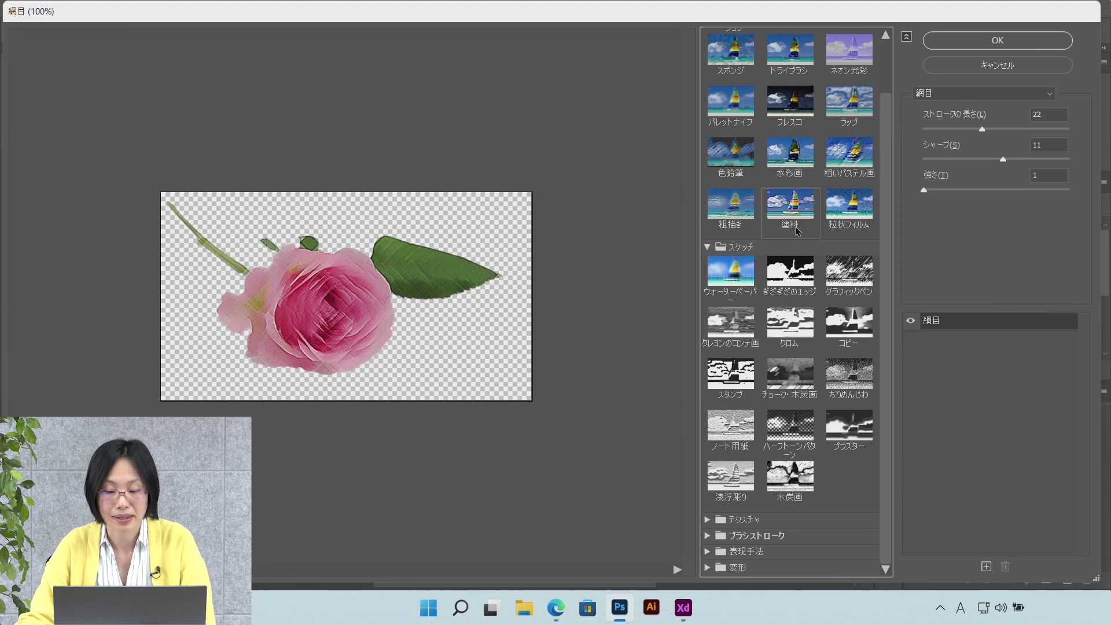
{"action": "scroll", "coordinate": [806, 302], "scroll_direction": "up", "scroll_amount": 1}
{"action": "scroll", "coordinate": [805, 302], "scroll_direction": "down", "scroll_amount": 1}
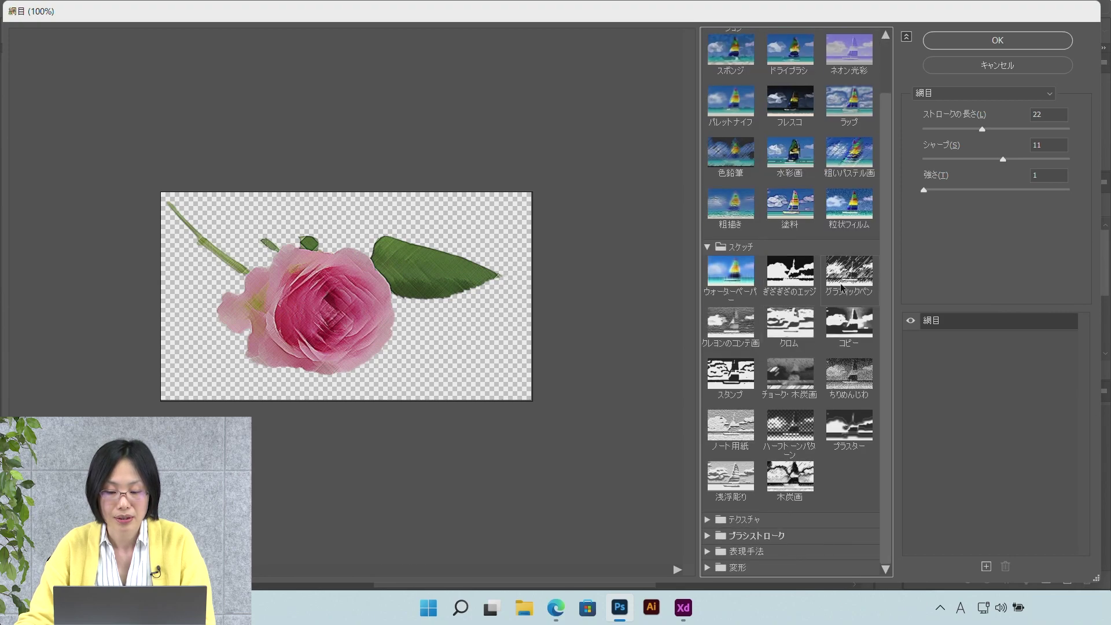
{"action": "left_click", "coordinate": [849, 272]}
{"action": "left_click", "coordinate": [848, 325]}
{"action": "left_click", "coordinate": [790, 327]}
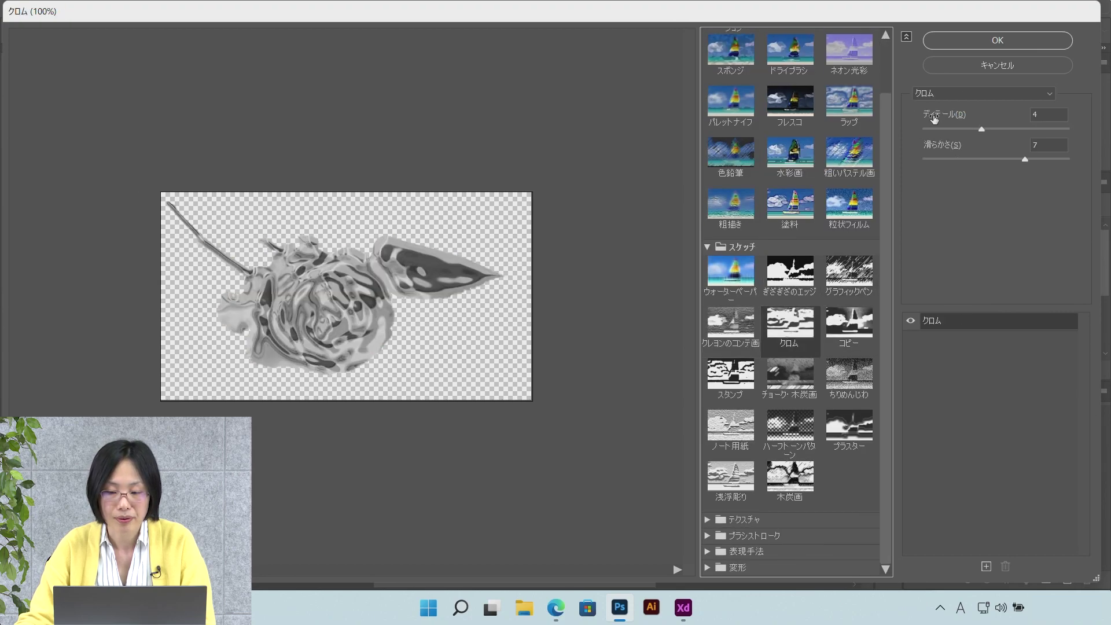
{"action": "left_click", "coordinate": [974, 63]}
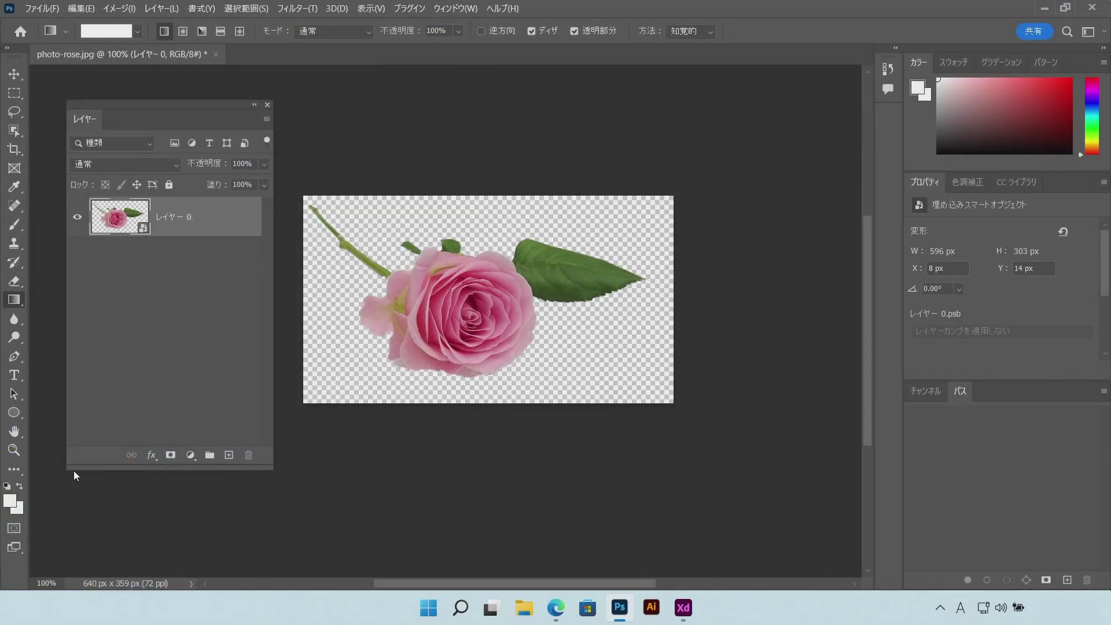
{"action": "left_click", "coordinate": [8, 488]}
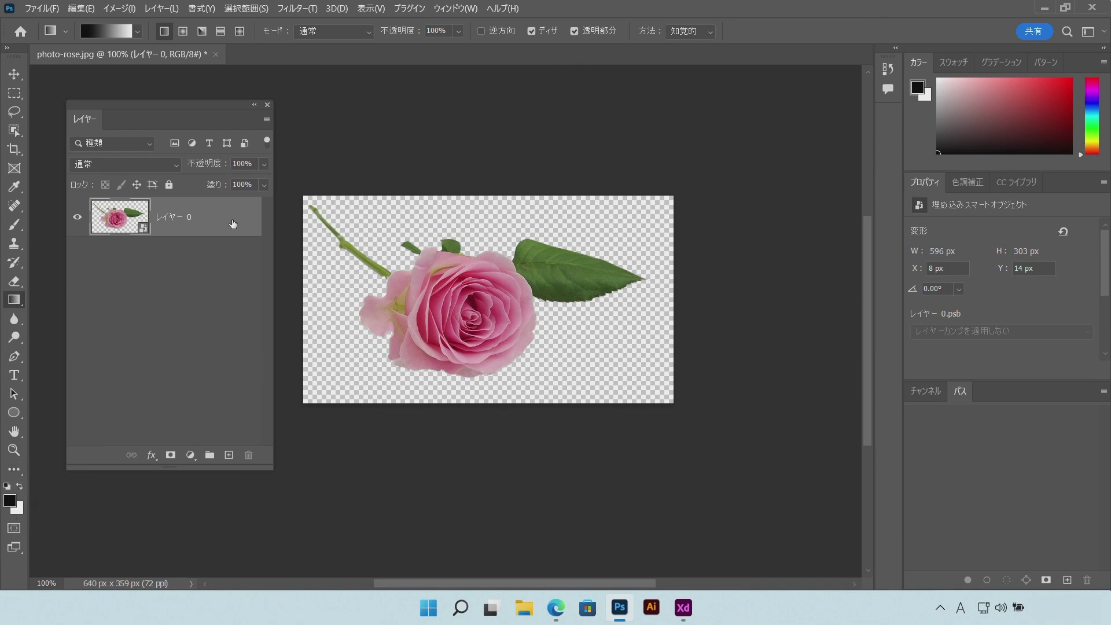
Reopen the Filter Gallery and apply the Artistic 塗料 (Paint Daubs) effect to the rose.
{"action": "left_click", "coordinate": [298, 16]}
{"action": "left_click", "coordinate": [317, 81]}
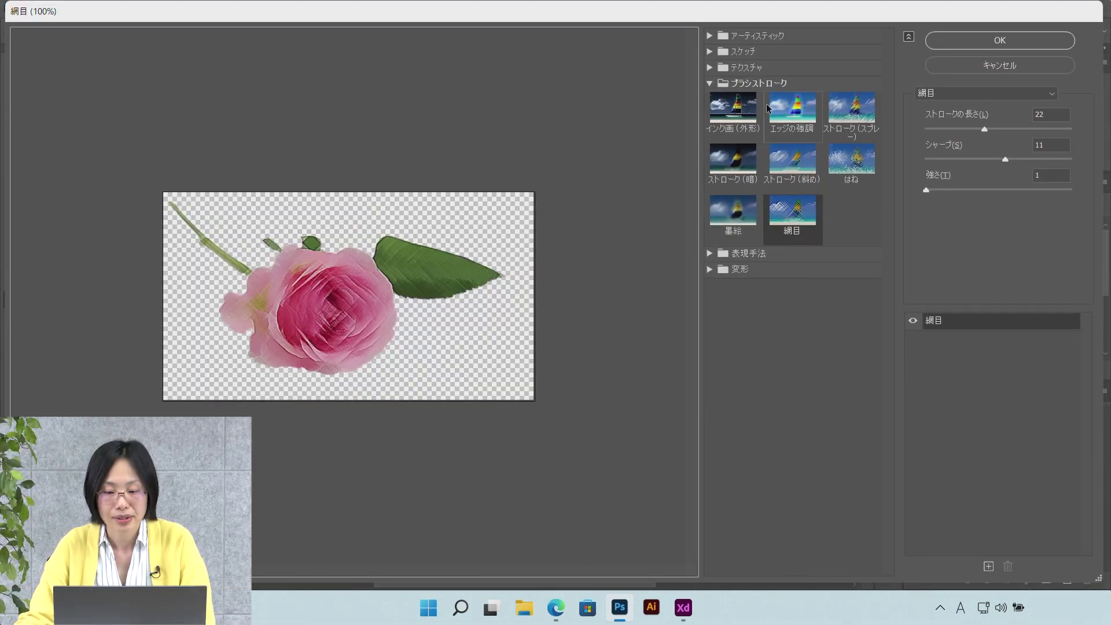
{"action": "left_click", "coordinate": [741, 83]}
{"action": "left_click", "coordinate": [709, 36]}
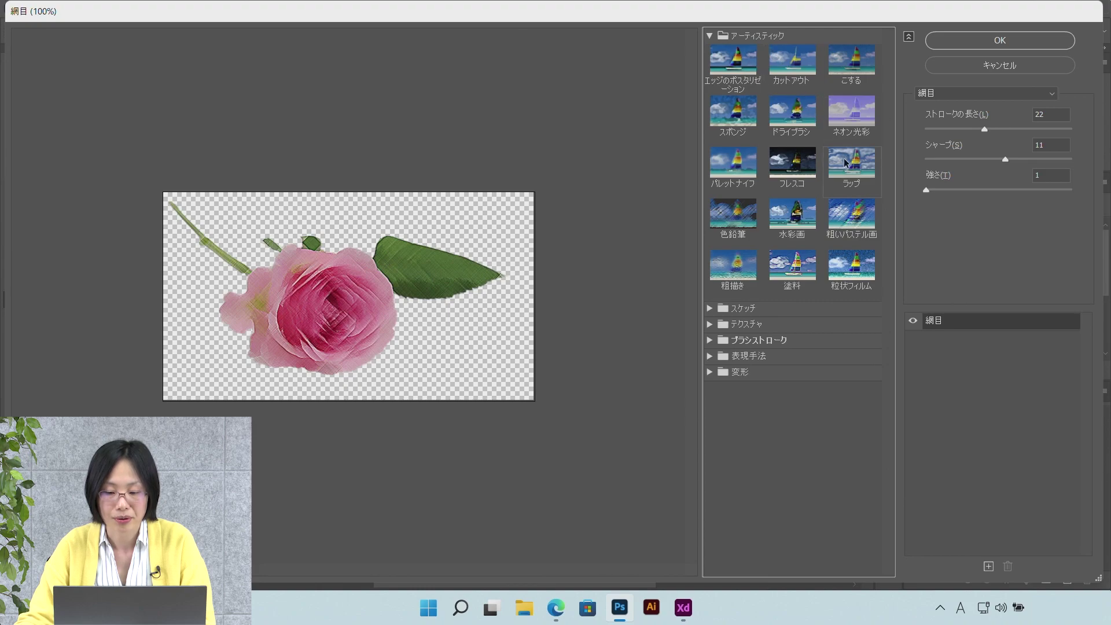
{"action": "left_click", "coordinate": [803, 259]}
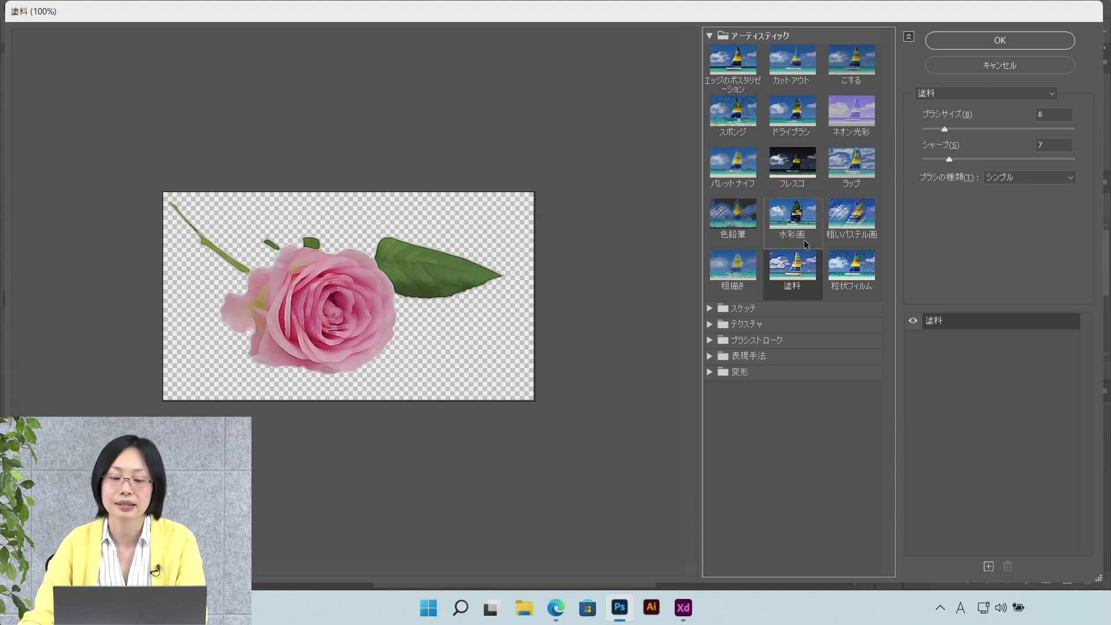
Adjust the 塗料 brush size through several values, settling on 6.
{"action": "left_click", "coordinate": [325, 282], "text": "ctrl"}
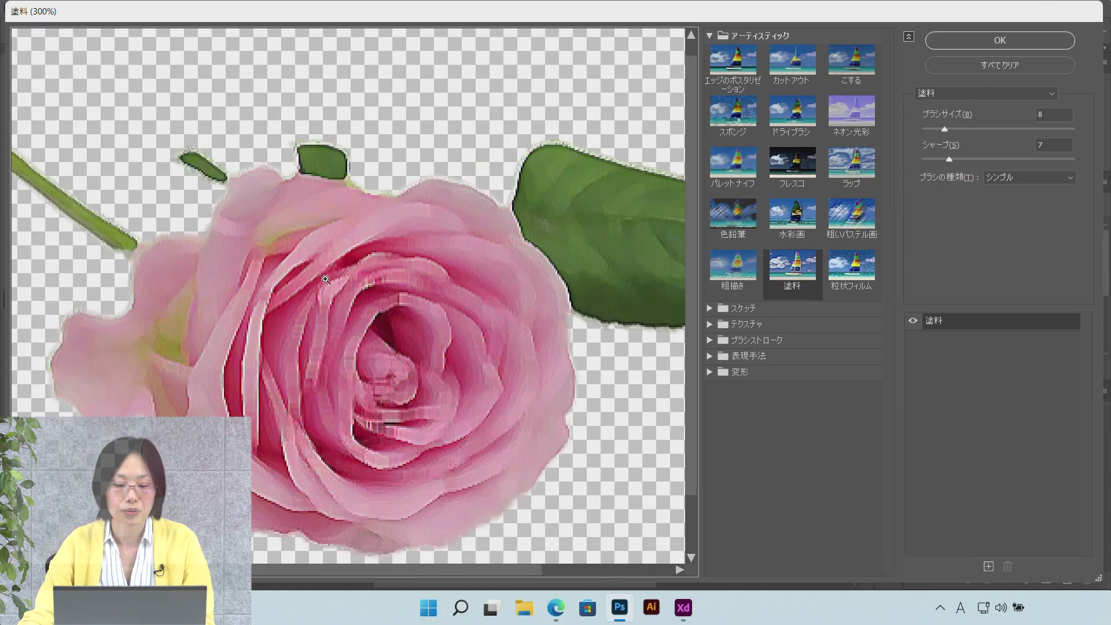
{"action": "mouse_move", "coordinate": [944, 129]}
{"action": "left_mouse_down"}
{"action": "mouse_move", "coordinate": [992, 126]}
{"action": "mouse_move", "coordinate": [969, 127]}
{"action": "left_mouse_up"}
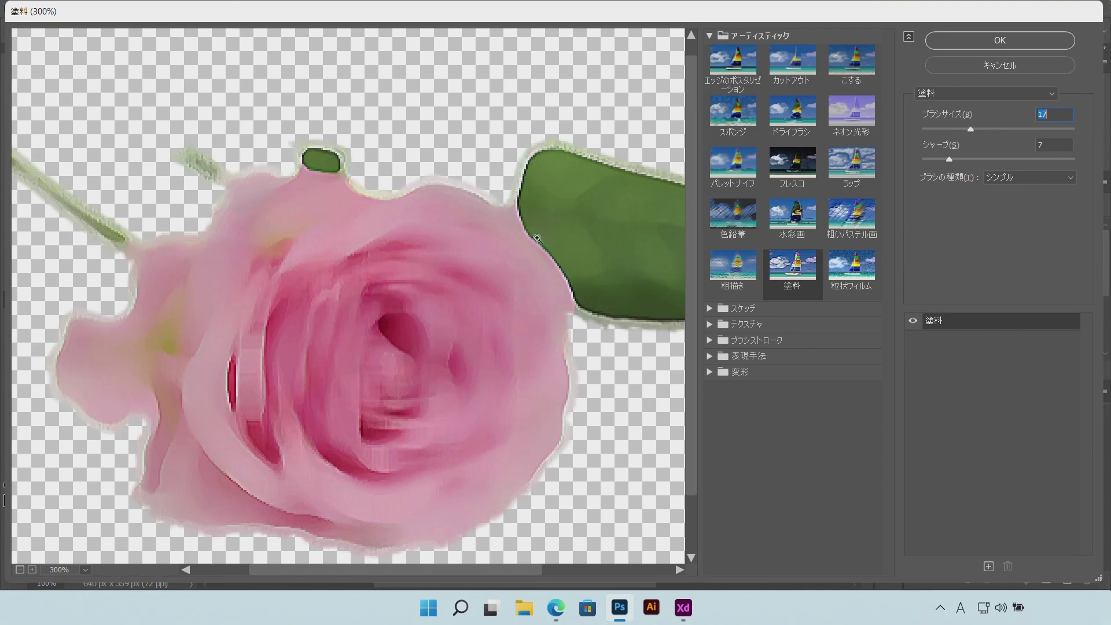
{"action": "left_click", "coordinate": [548, 235], "text": "alt"}
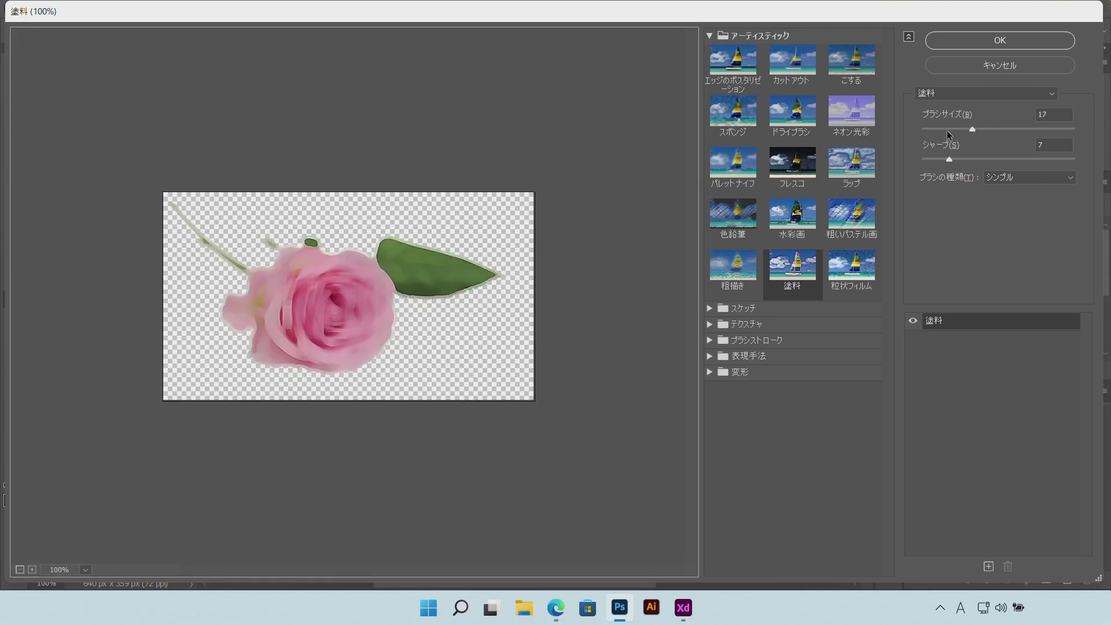
{"action": "mouse_move", "coordinate": [971, 129]}
{"action": "left_mouse_down"}
{"action": "mouse_move", "coordinate": [1036, 129]}
{"action": "mouse_move", "coordinate": [988, 130]}
{"action": "left_mouse_up"}
{"action": "left_click", "coordinate": [947, 130]}
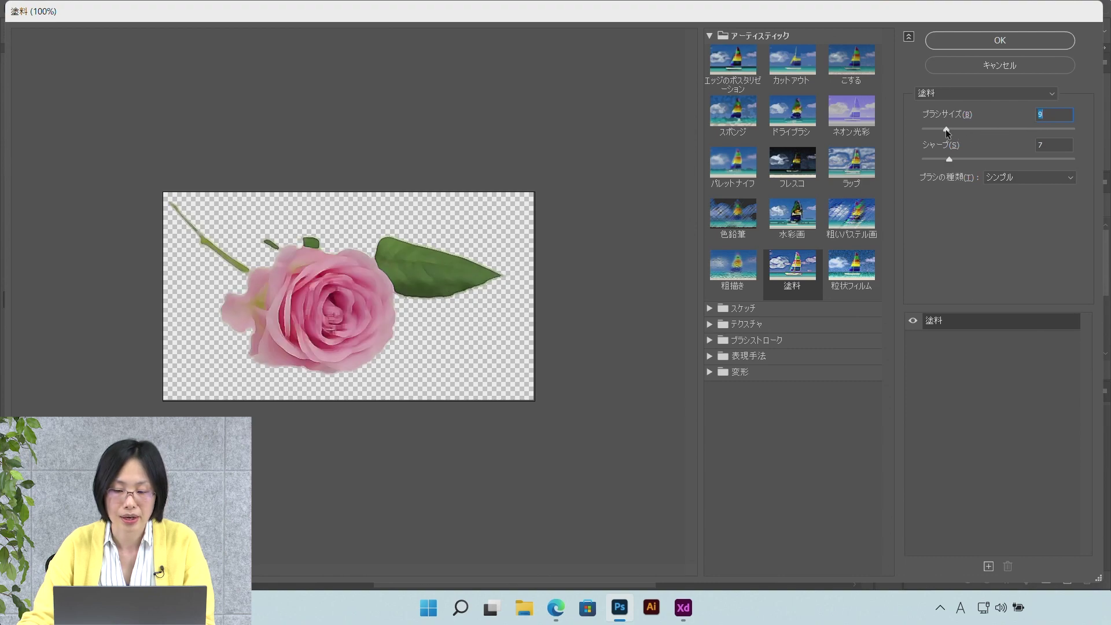
{"action": "left_click", "coordinate": [933, 129]}
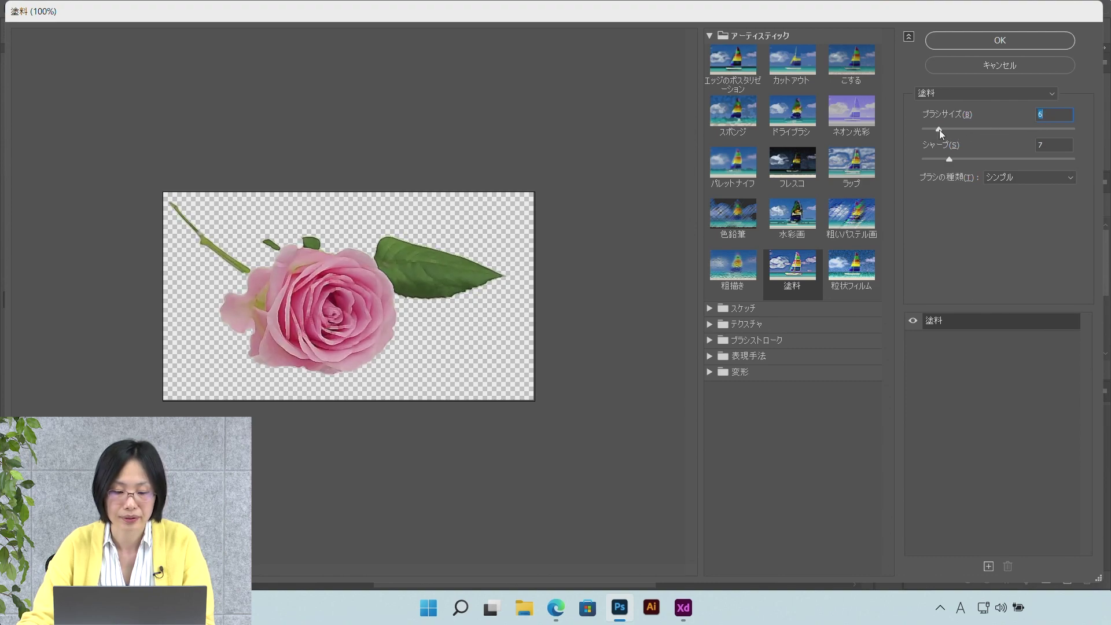
{"action": "left_click_drag", "start_coordinate": [932, 129], "coordinate": [953, 129]}
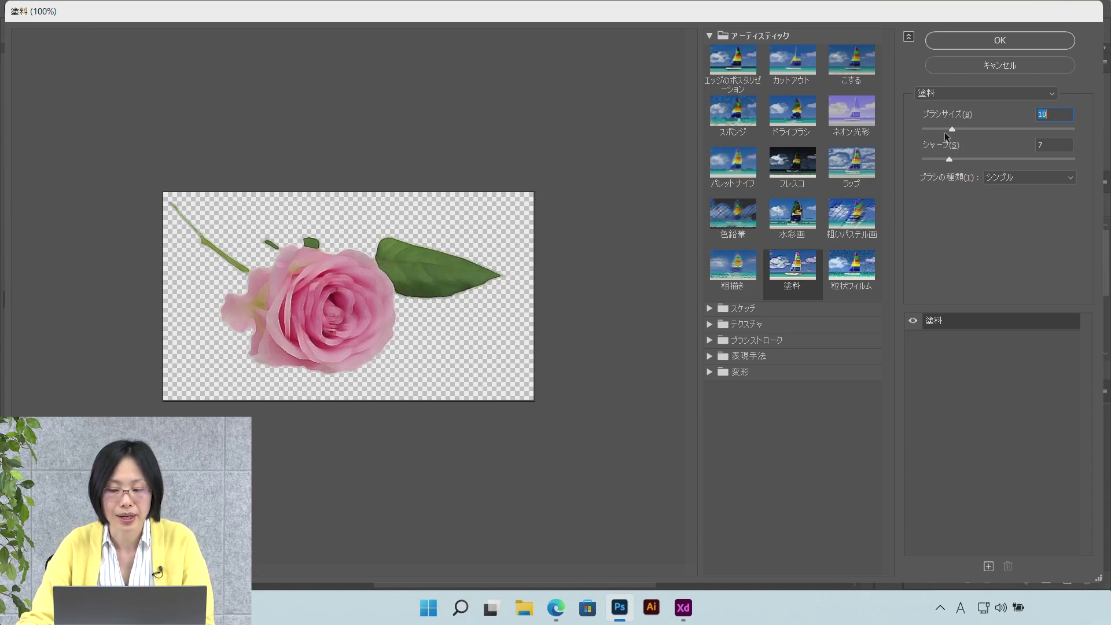
{"action": "left_click", "coordinate": [944, 129]}
{"action": "left_click_drag", "start_coordinate": [944, 129], "coordinate": [931, 130]}
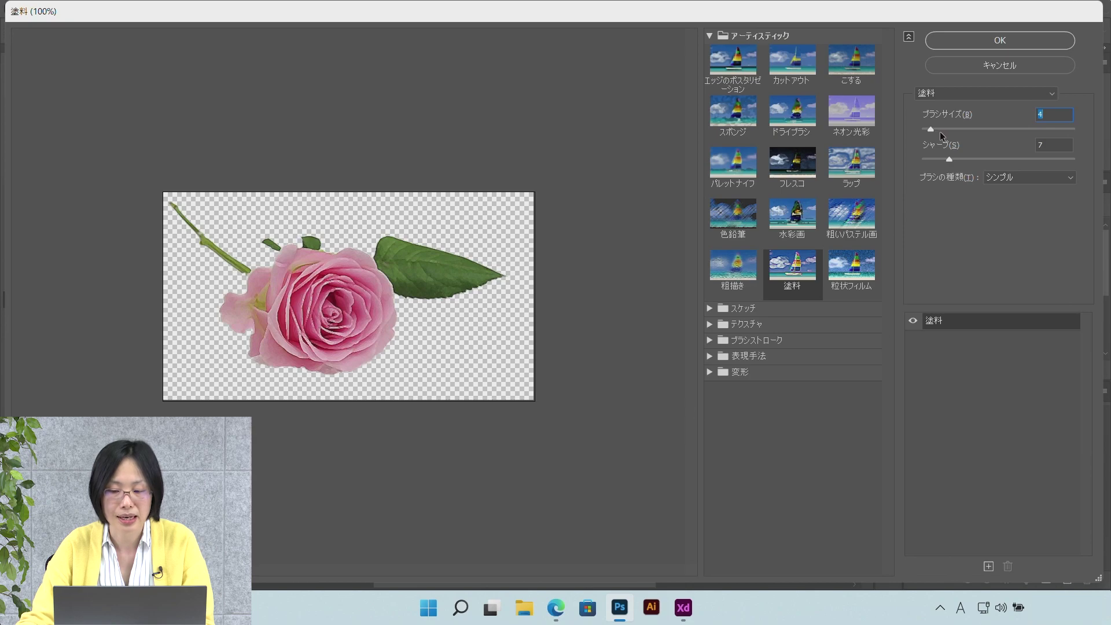
{"action": "left_click", "coordinate": [937, 130]}
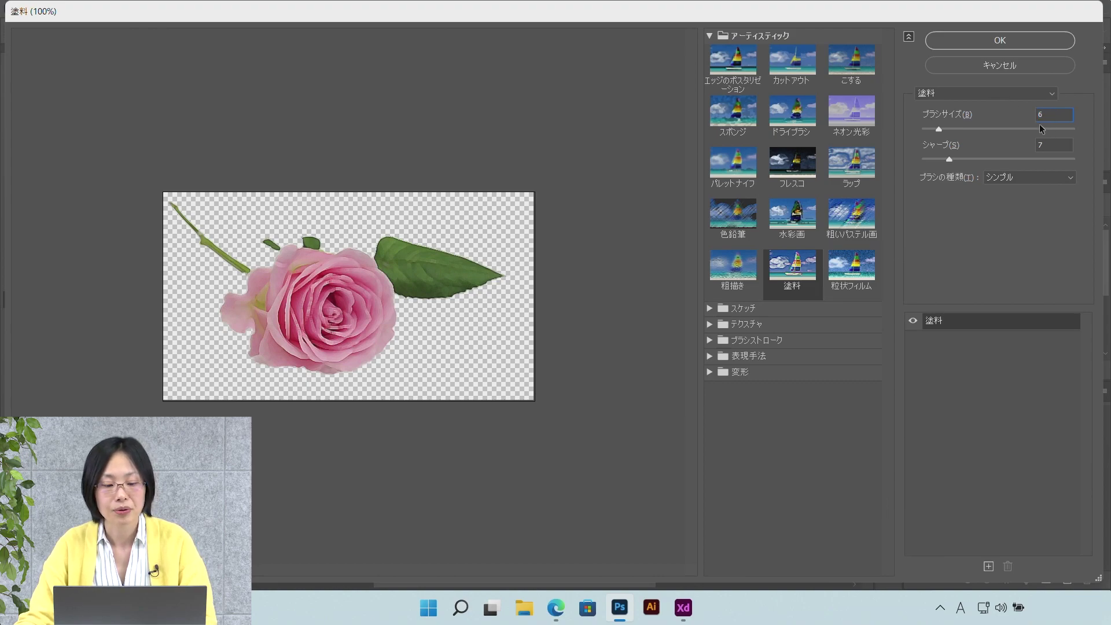
{"action": "left_click", "coordinate": [708, 325]}
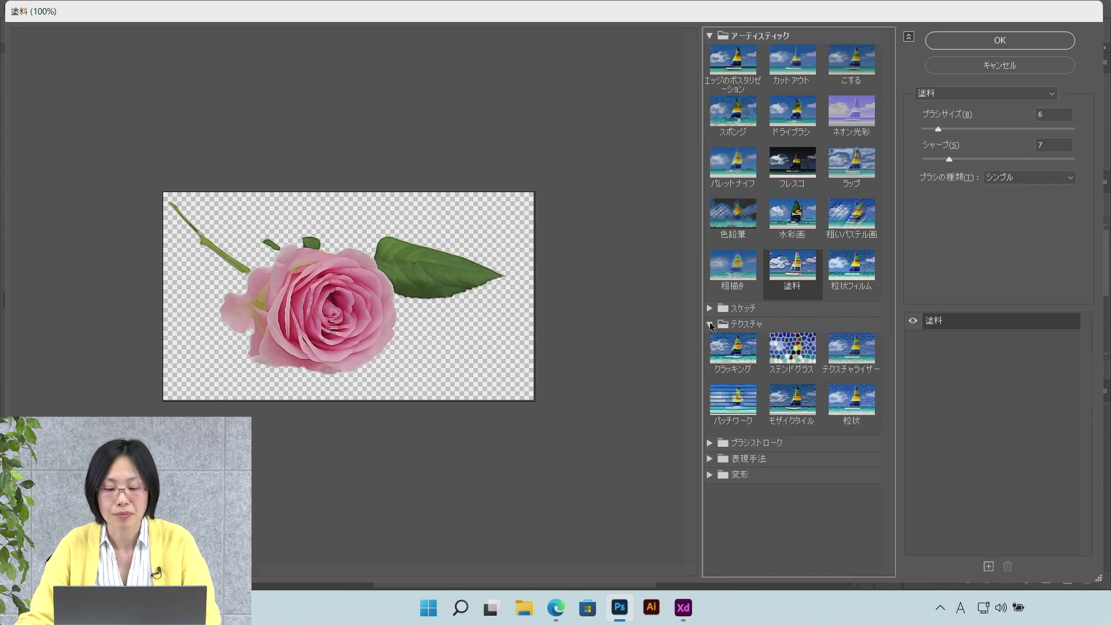
Add a second effect layer and try ストローク(斜め) (Angled Strokes) on it.
{"action": "left_click", "coordinate": [710, 325]}
{"action": "left_click", "coordinate": [980, 382]}
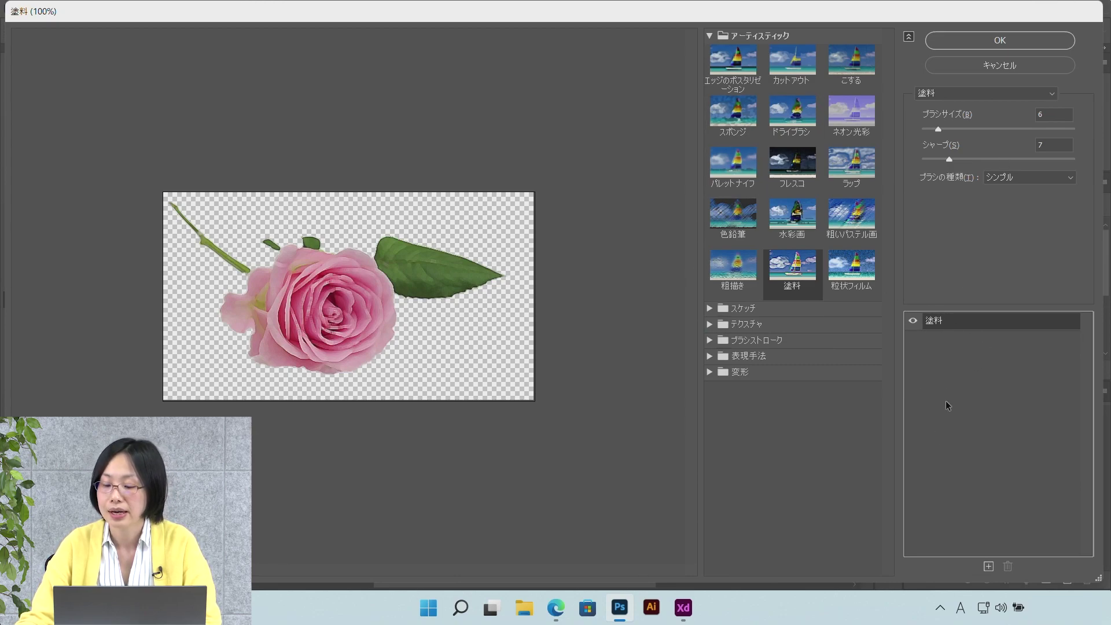
{"action": "left_click", "coordinate": [989, 567]}
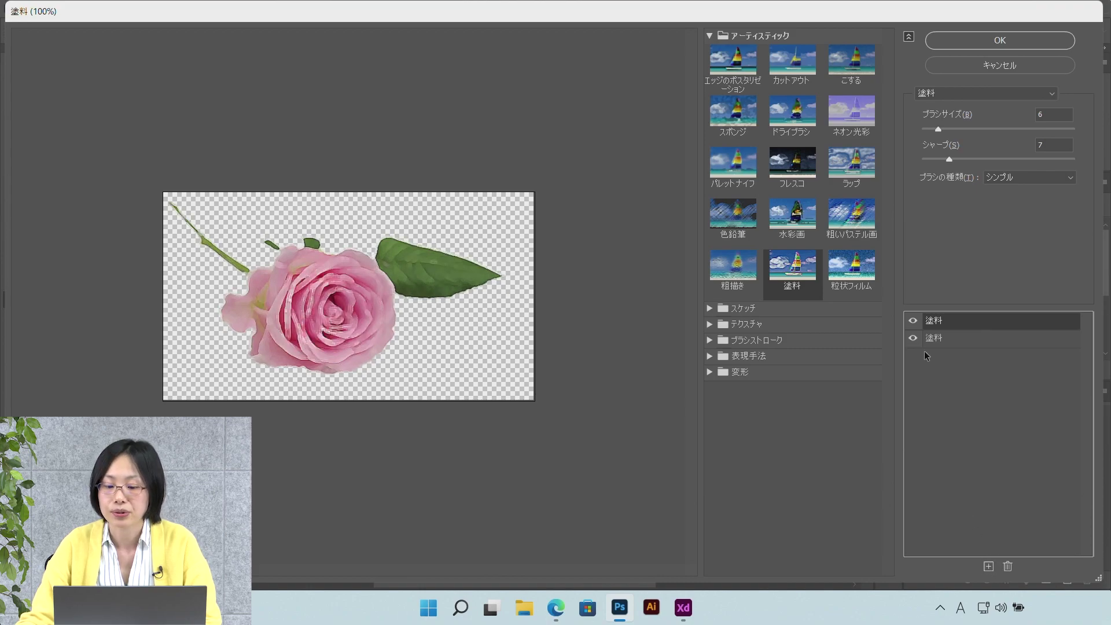
{"action": "left_click", "coordinate": [955, 342]}
{"action": "left_click", "coordinate": [960, 337]}
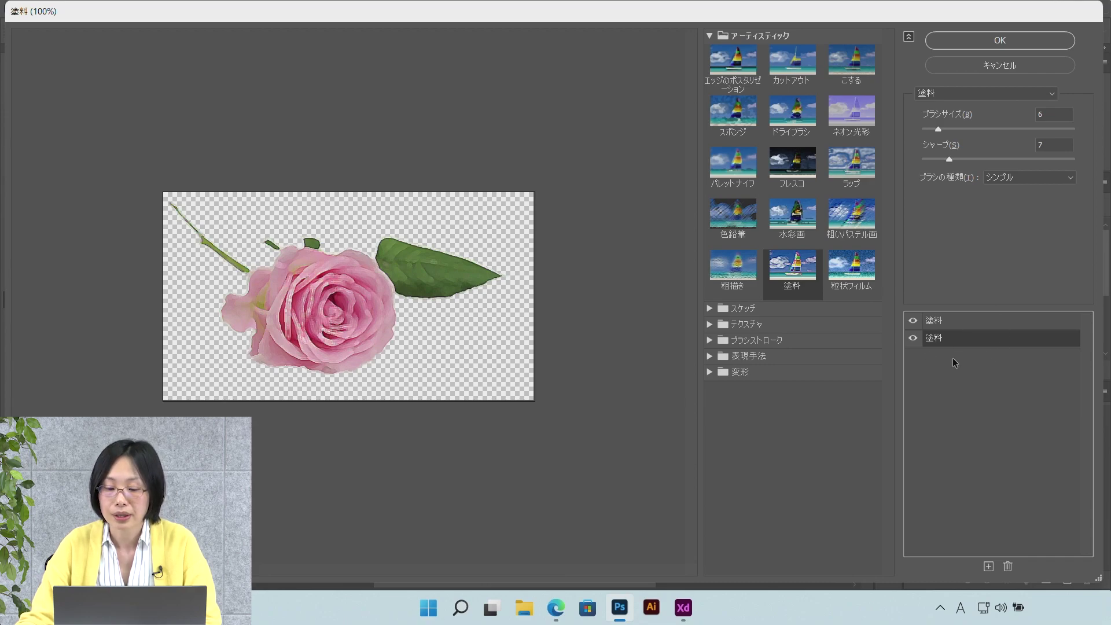
{"action": "left_click", "coordinate": [710, 356]}
{"action": "left_click", "coordinate": [711, 341]}
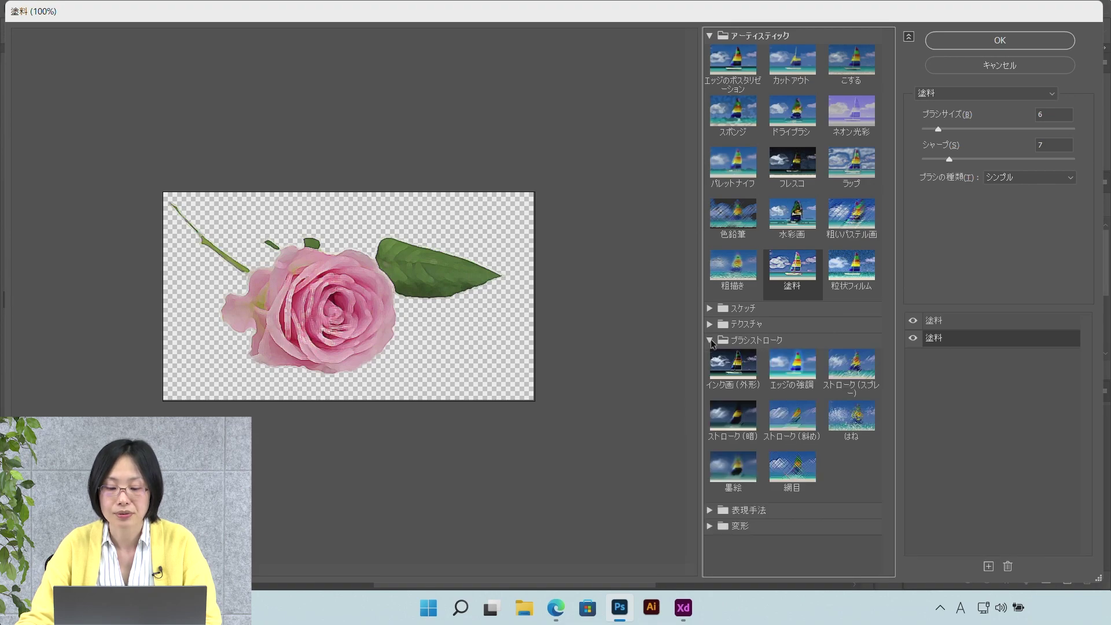
{"action": "left_click", "coordinate": [792, 416]}
Try ステンドグラス with cell size 8, then switch the second effect to クラッキング.
{"action": "left_click", "coordinate": [965, 320]}
{"action": "left_click", "coordinate": [965, 341]}
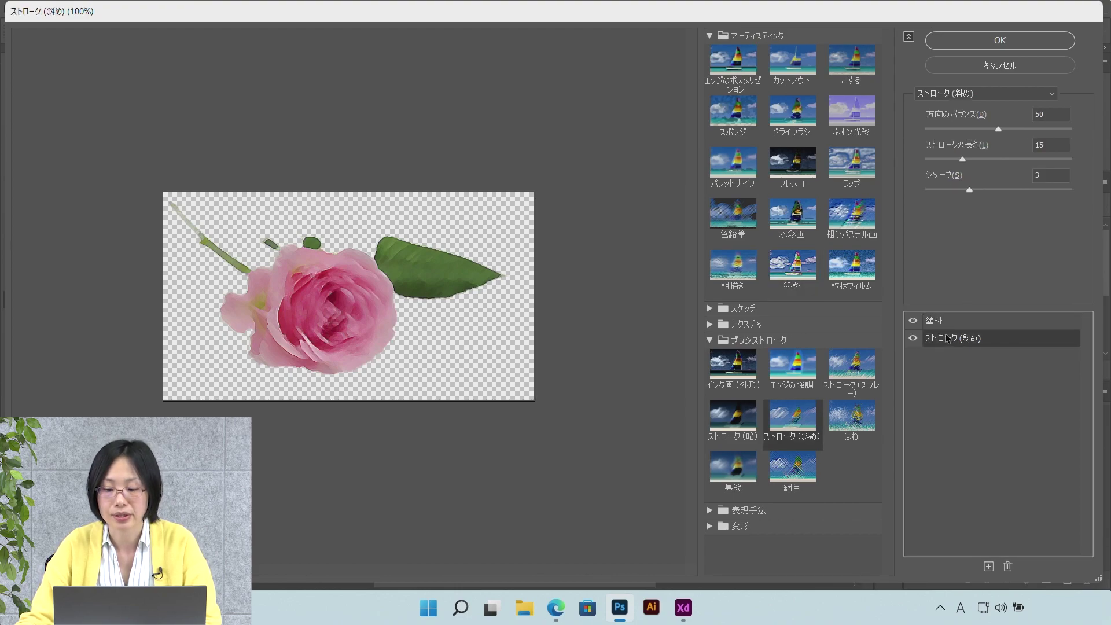
{"action": "left_click", "coordinate": [711, 342]}
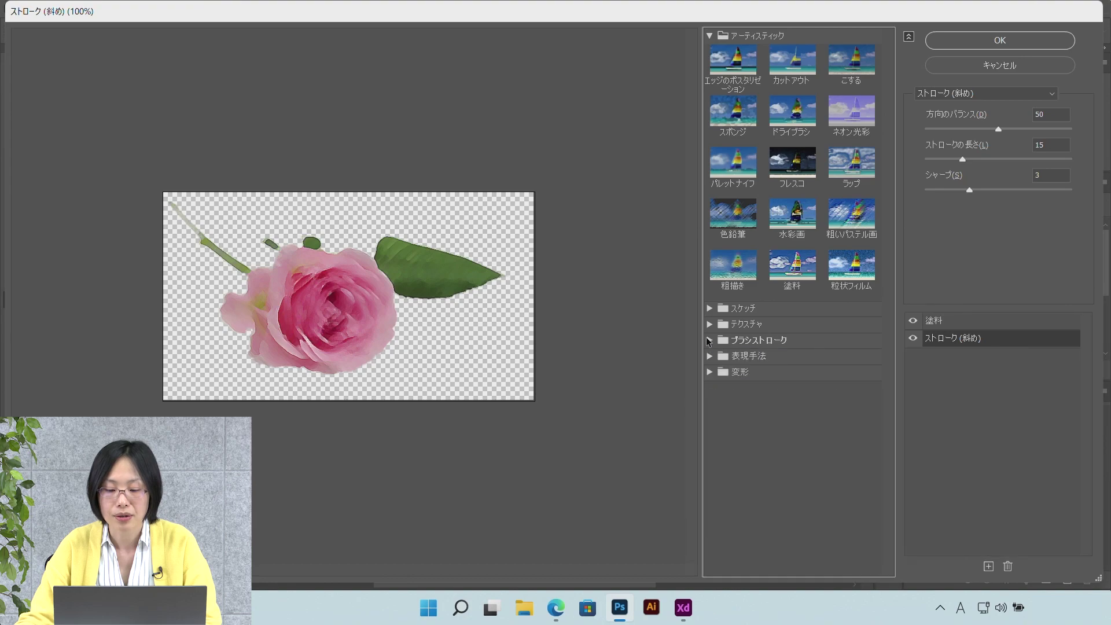
{"action": "left_click", "coordinate": [783, 349]}
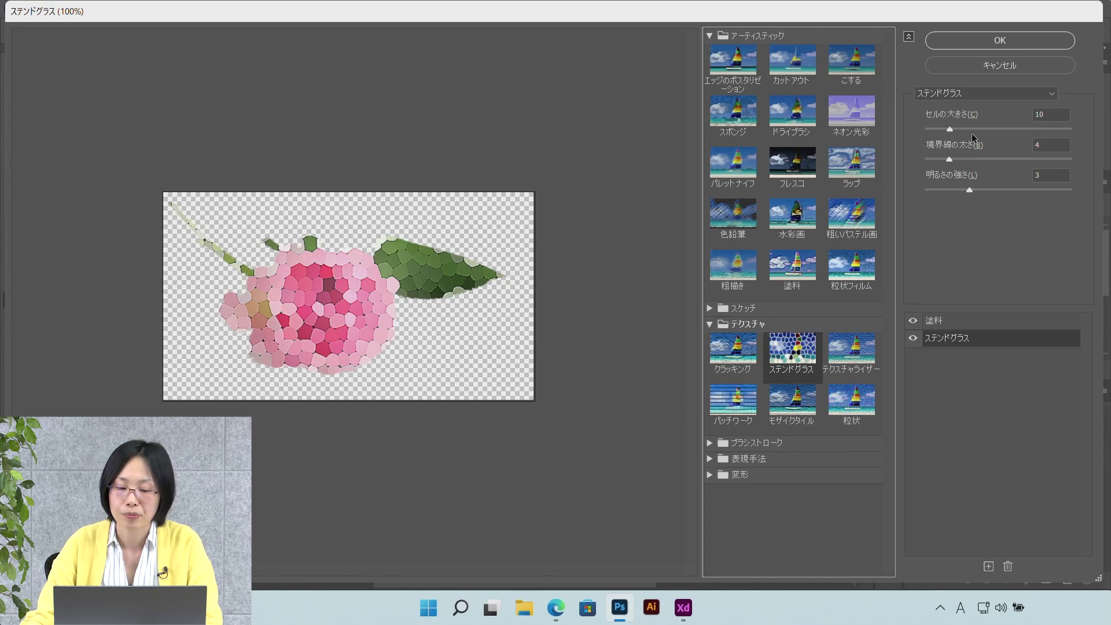
{"action": "left_click_drag", "start_coordinate": [978, 128], "coordinate": [1010, 128]}
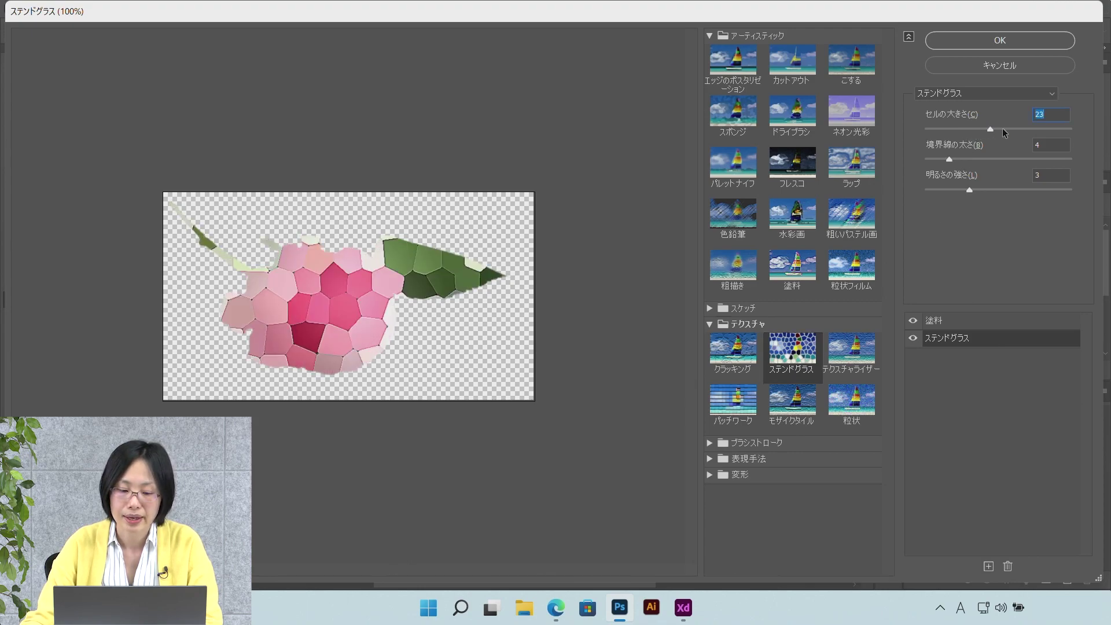
{"action": "left_click_drag", "start_coordinate": [1010, 130], "coordinate": [976, 132]}
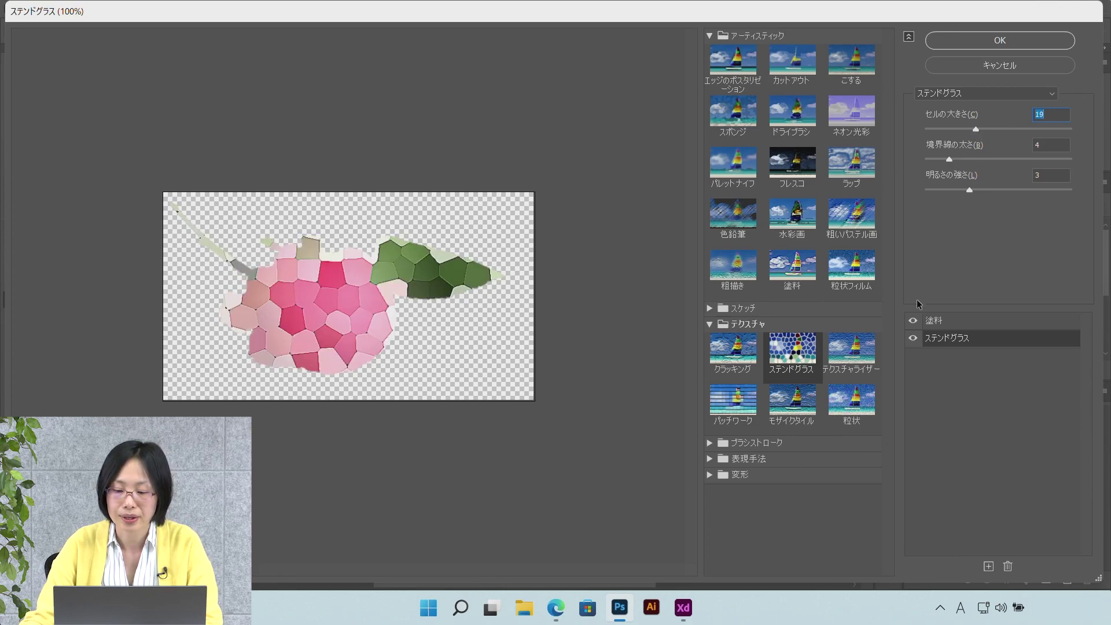
{"action": "left_click", "coordinate": [945, 130]}
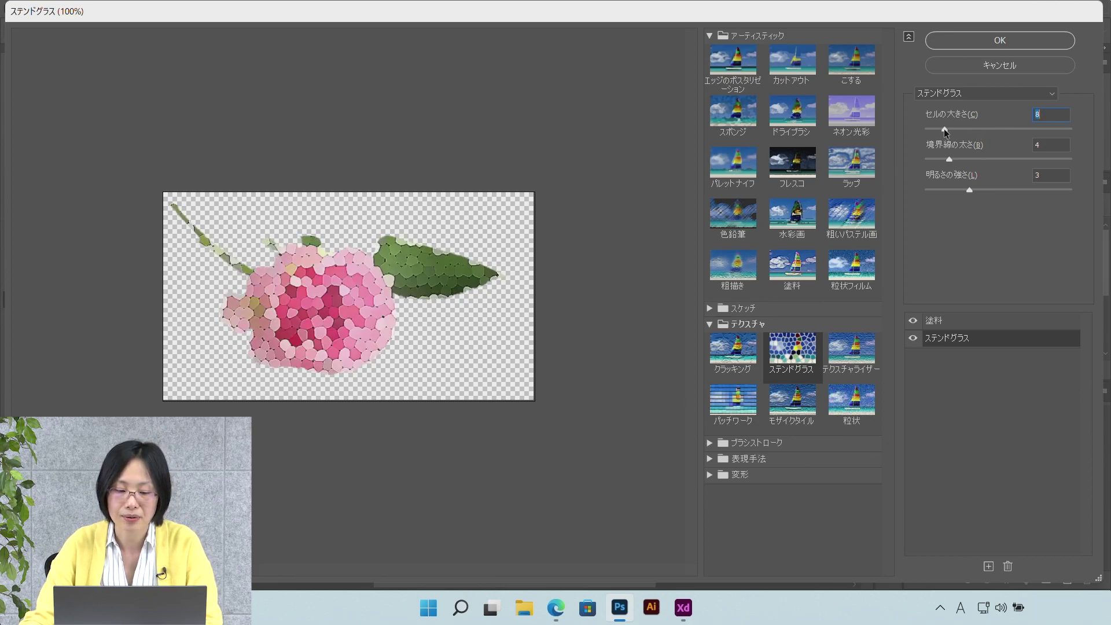
{"action": "left_click", "coordinate": [741, 347]}
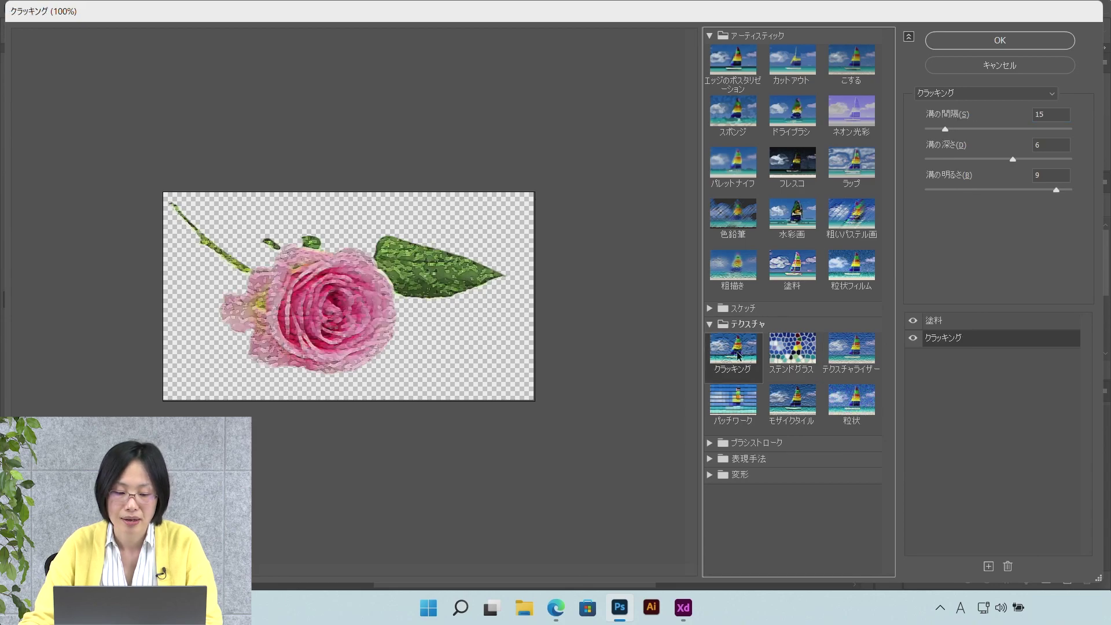
Change the second effect to 粒状 (Grain) from the Texture group.
{"action": "left_click", "coordinate": [709, 326]}
{"action": "left_click", "coordinate": [710, 357]}
{"action": "left_click", "coordinate": [707, 372]}
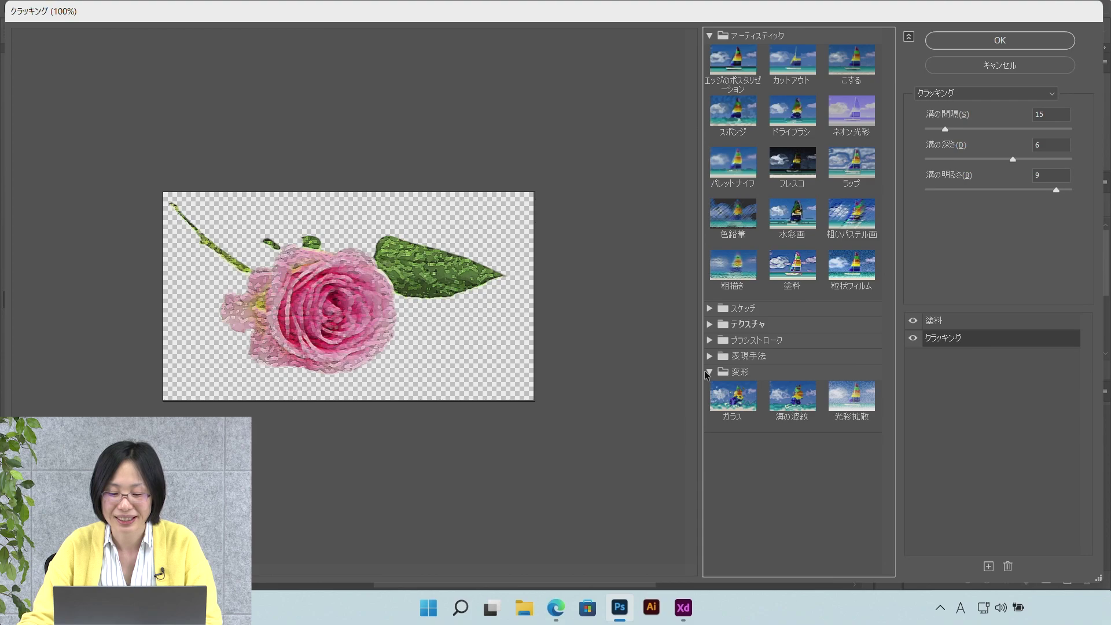
{"action": "left_click", "coordinate": [707, 372]}
{"action": "left_click", "coordinate": [711, 325]}
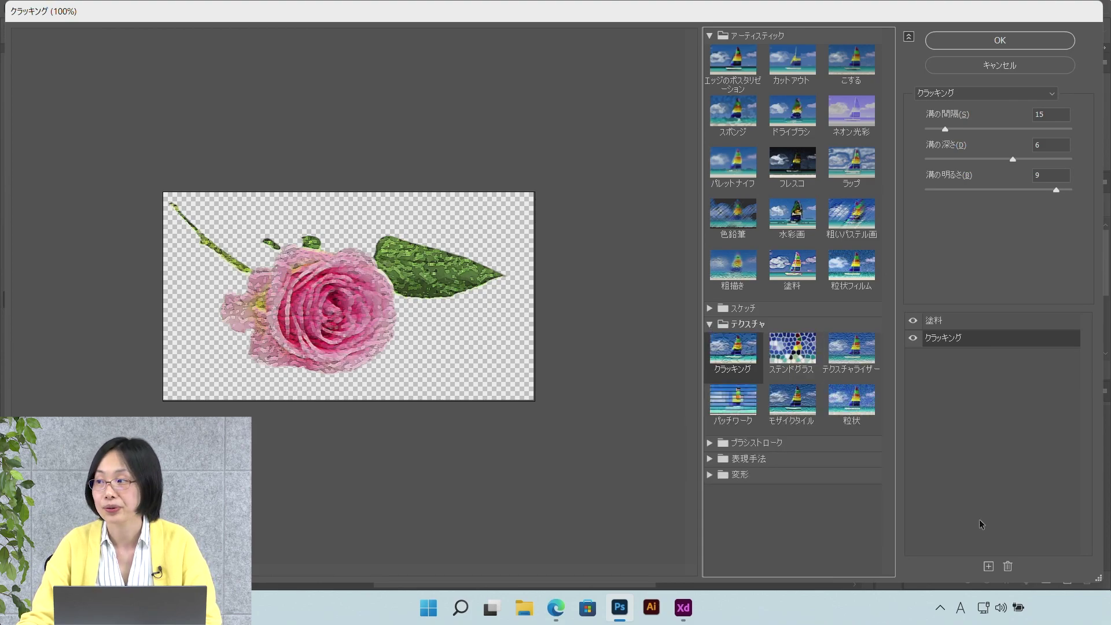
{"action": "left_click", "coordinate": [851, 350]}
{"action": "left_click", "coordinate": [855, 410]}
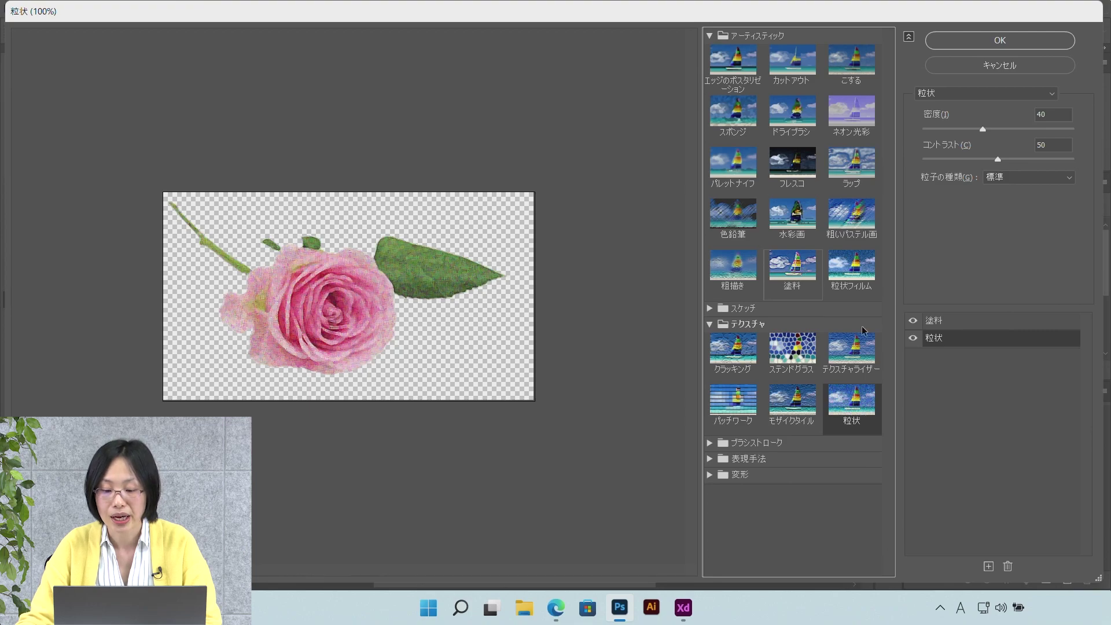
Set grain density 19, contrast 52, soft grain type, and apply the Filter Gallery.
{"action": "left_click_drag", "start_coordinate": [982, 129], "coordinate": [940, 128]}
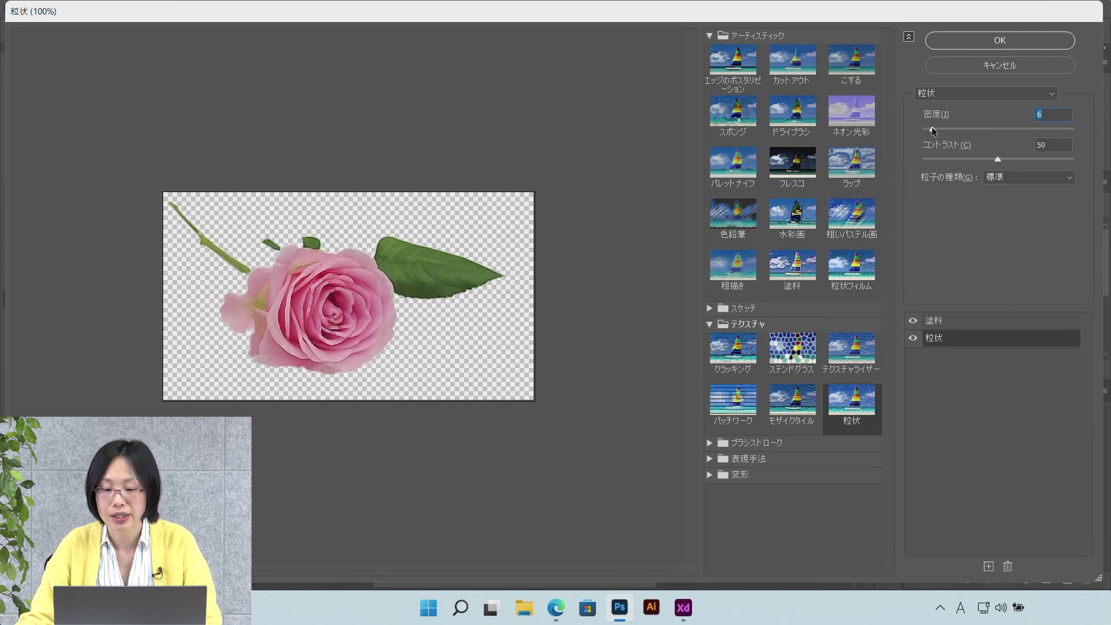
{"action": "mouse_move", "coordinate": [997, 159]}
{"action": "left_mouse_down"}
{"action": "mouse_move", "coordinate": [1029, 158]}
{"action": "mouse_move", "coordinate": [1002, 158]}
{"action": "left_mouse_up"}
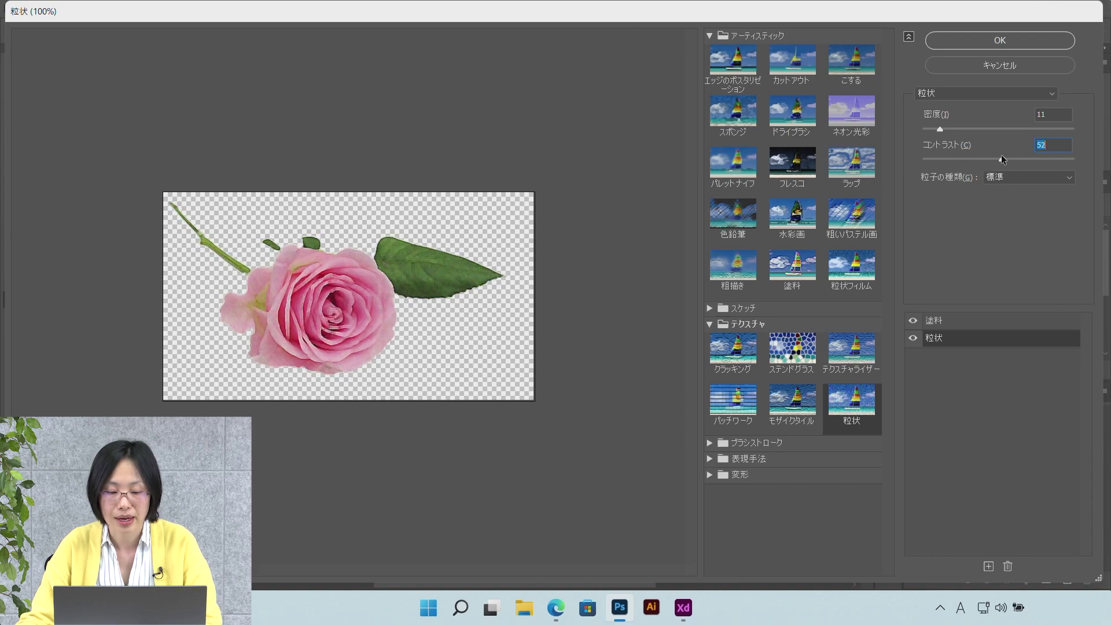
{"action": "left_click_drag", "start_coordinate": [940, 129], "coordinate": [952, 130]}
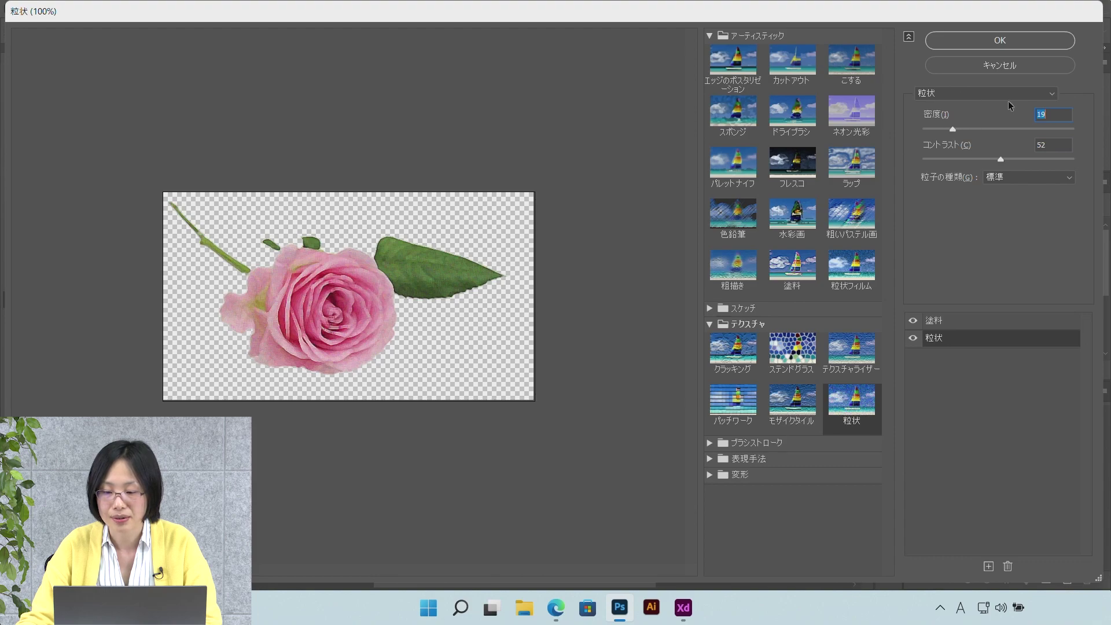
{"action": "left_click", "coordinate": [1036, 177]}
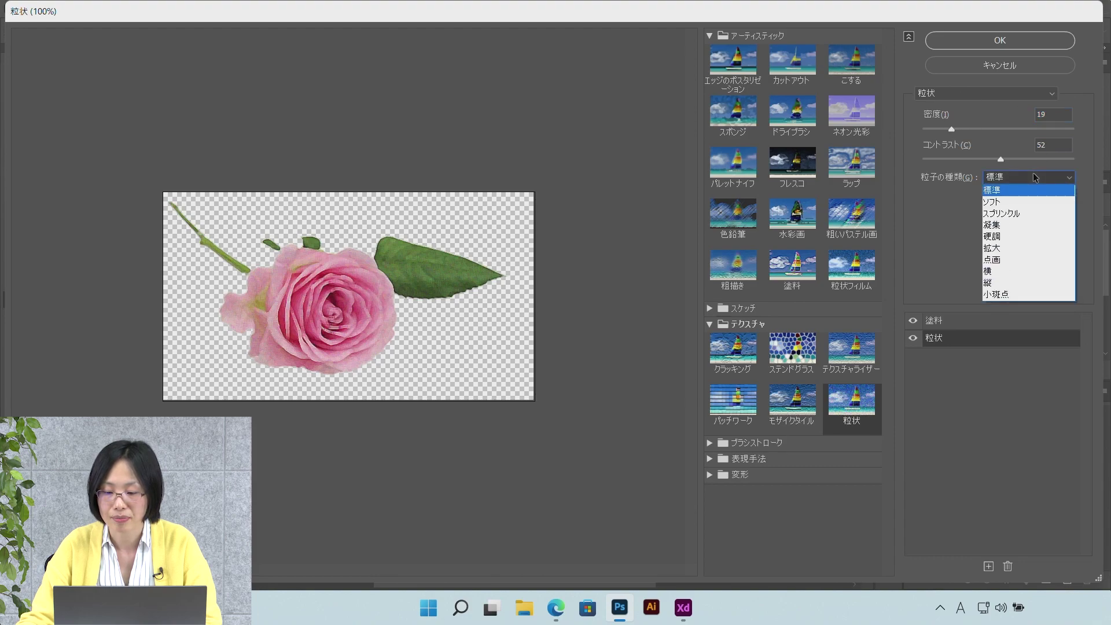
{"action": "left_click", "coordinate": [1030, 202]}
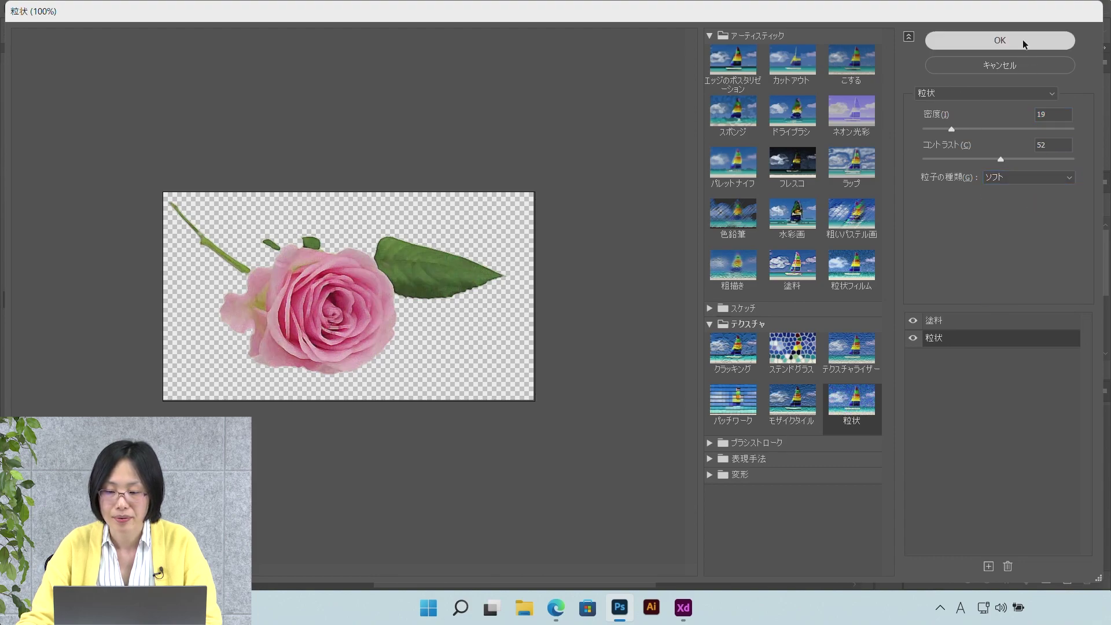
{"action": "left_click", "coordinate": [1022, 40]}
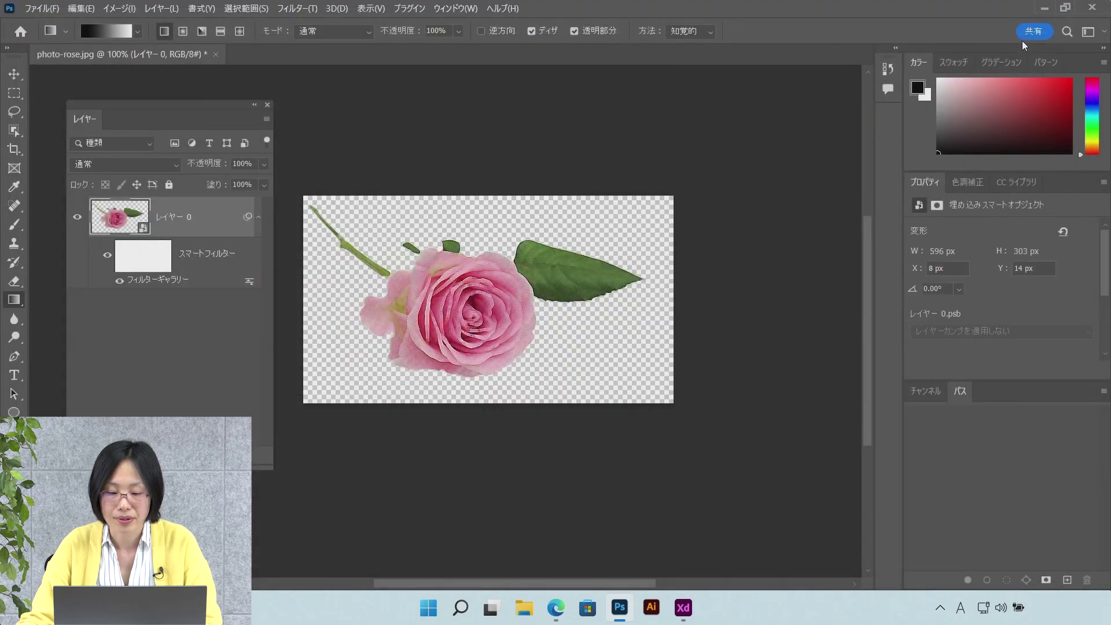
{"action": "double_click", "coordinate": [172, 282]}
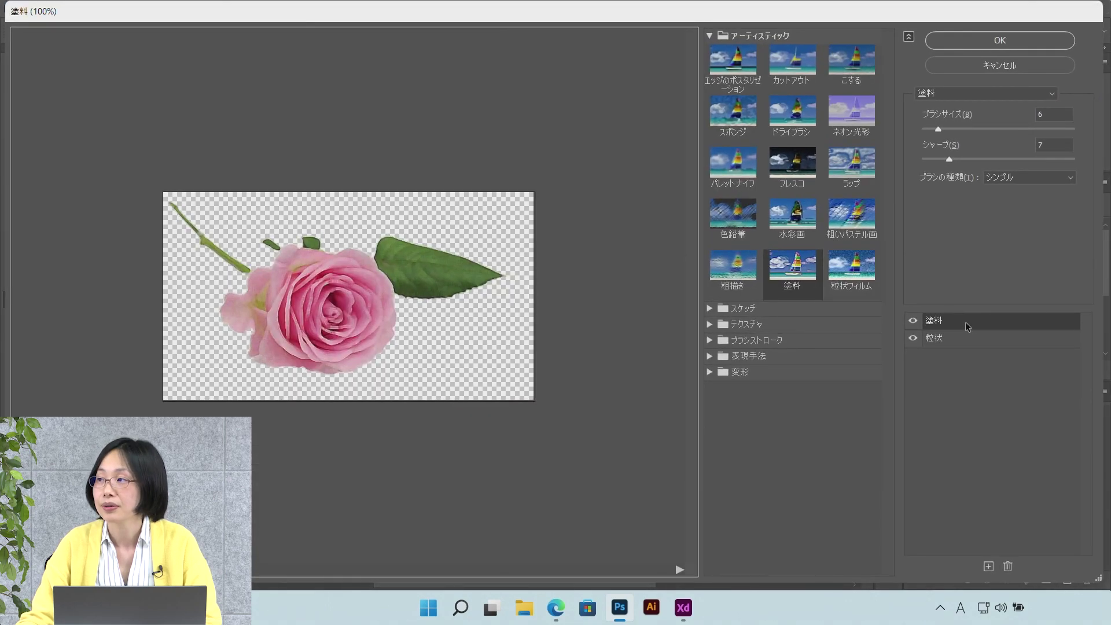
{"action": "left_click", "coordinate": [960, 341]}
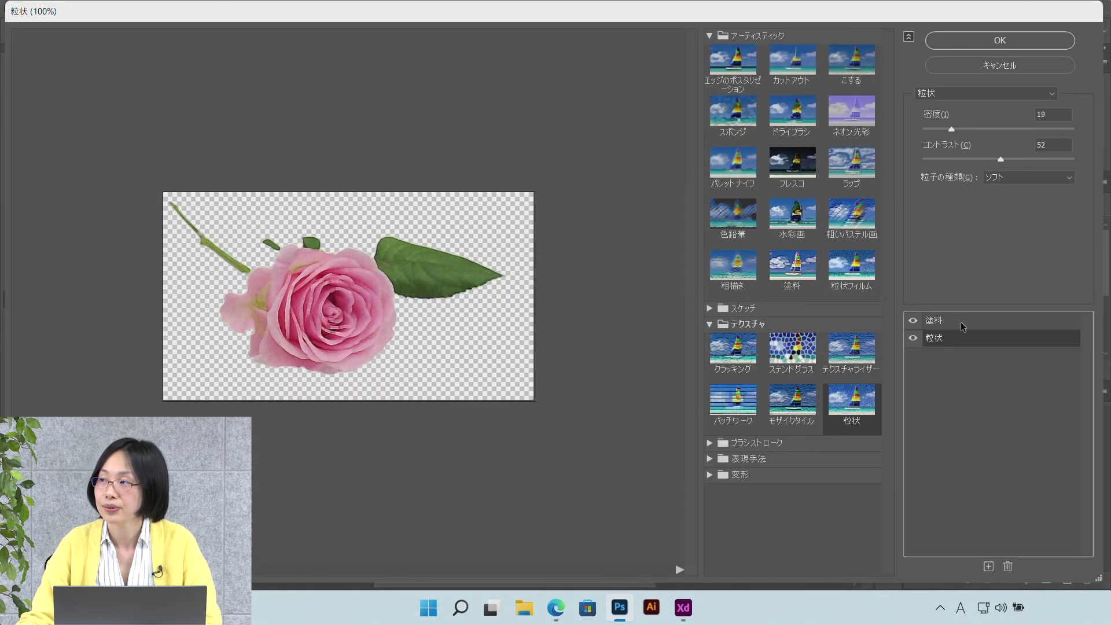
{"action": "left_click", "coordinate": [964, 321]}
{"action": "left_click", "coordinate": [964, 339]}
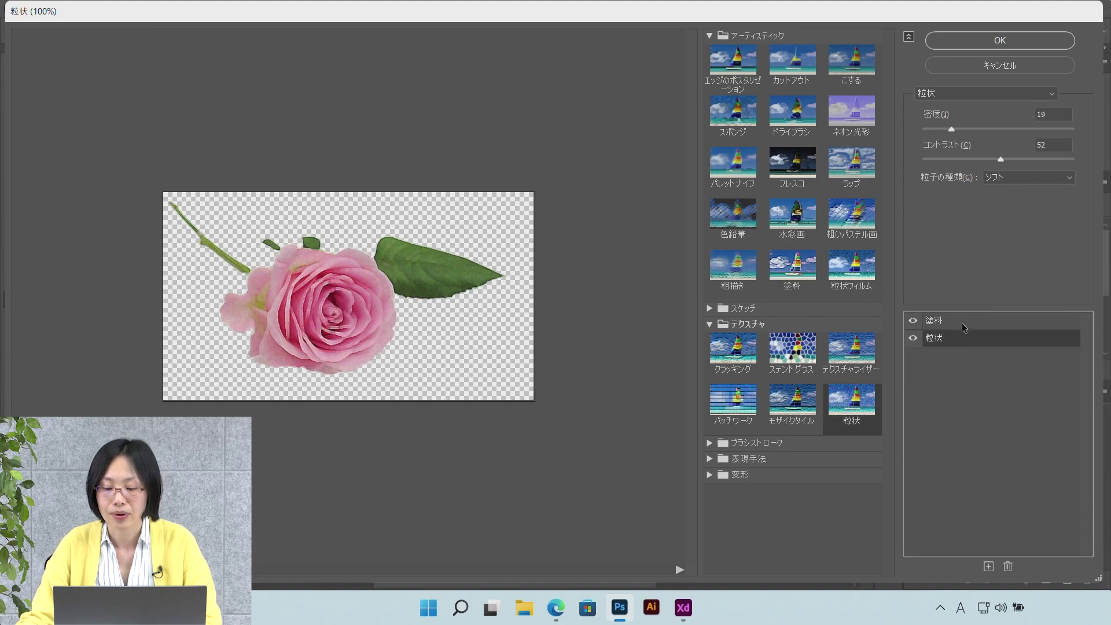
{"action": "left_click", "coordinate": [998, 67]}
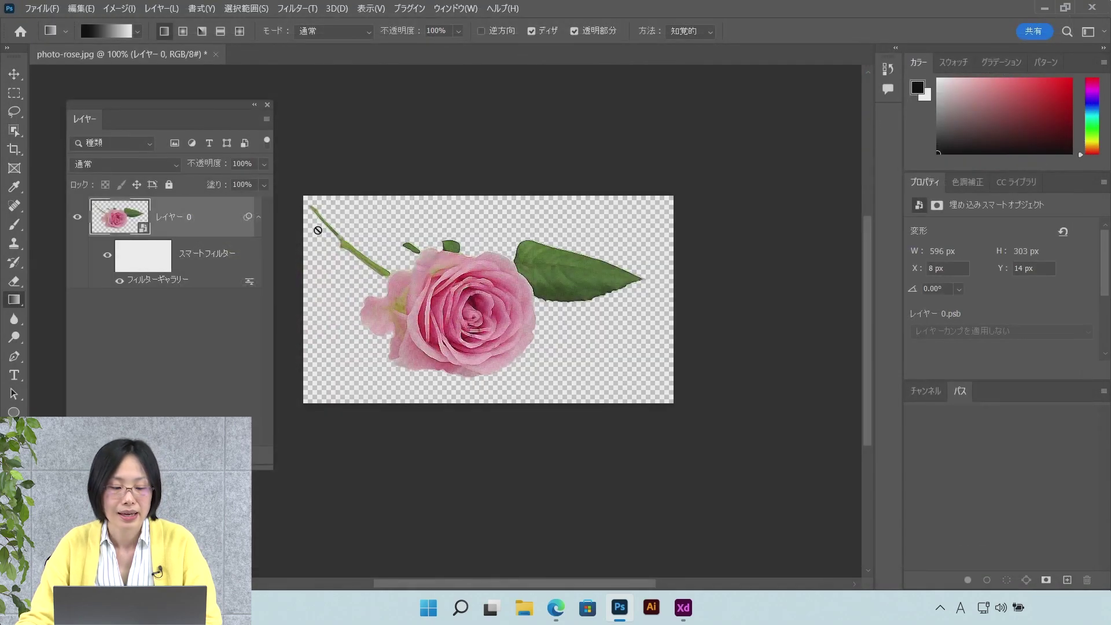
{"action": "left_click", "coordinate": [196, 292]}
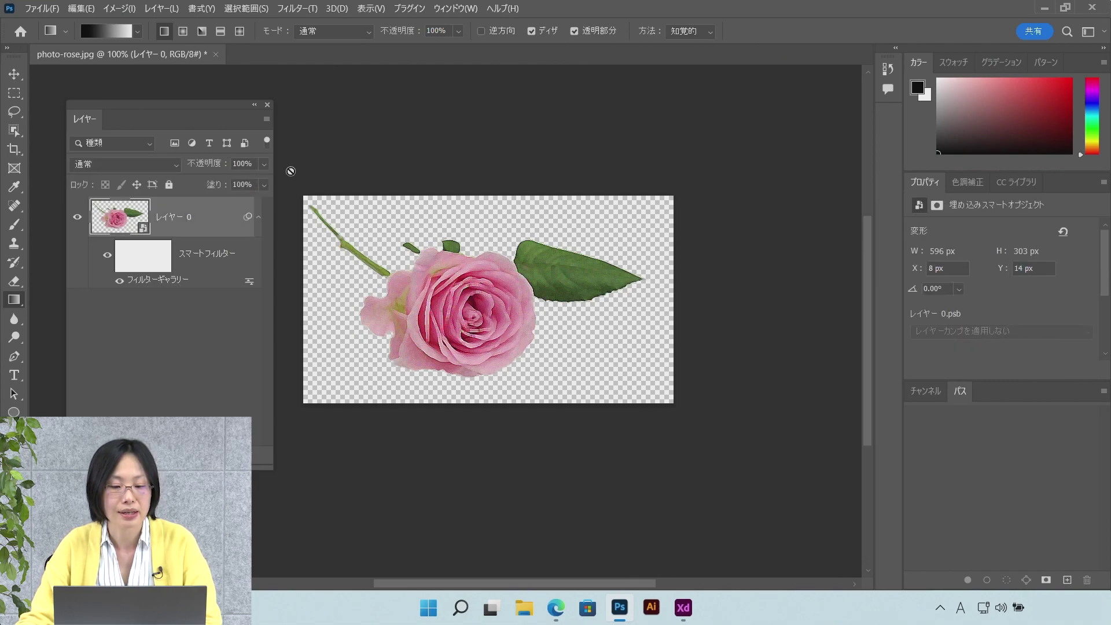
{"action": "left_click", "coordinate": [316, 10]}
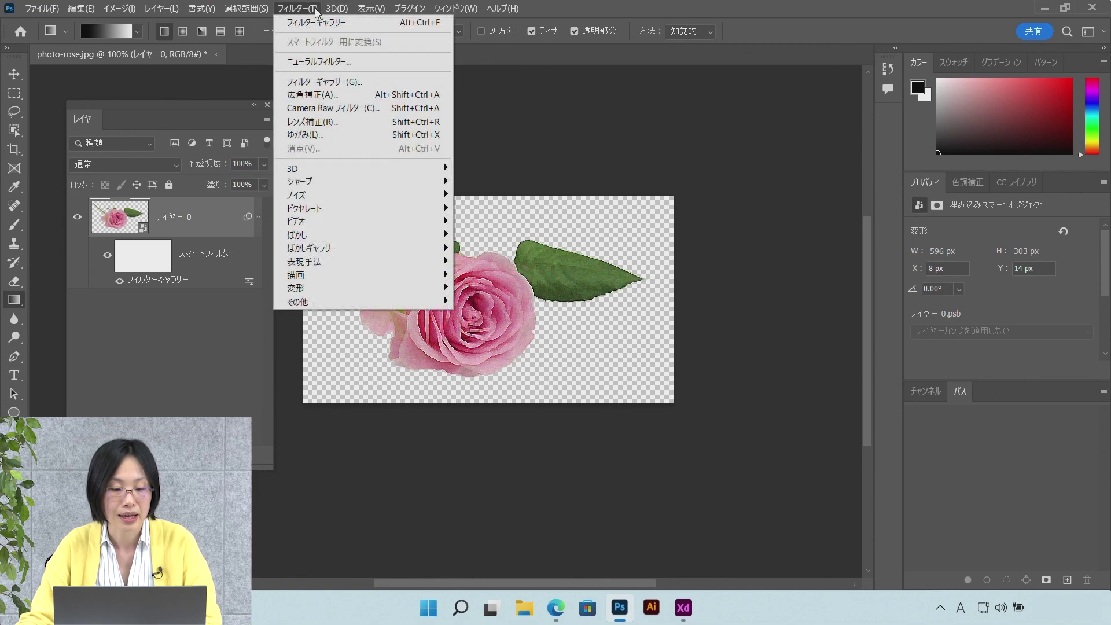
{"action": "mouse_move", "coordinate": [347, 181]}
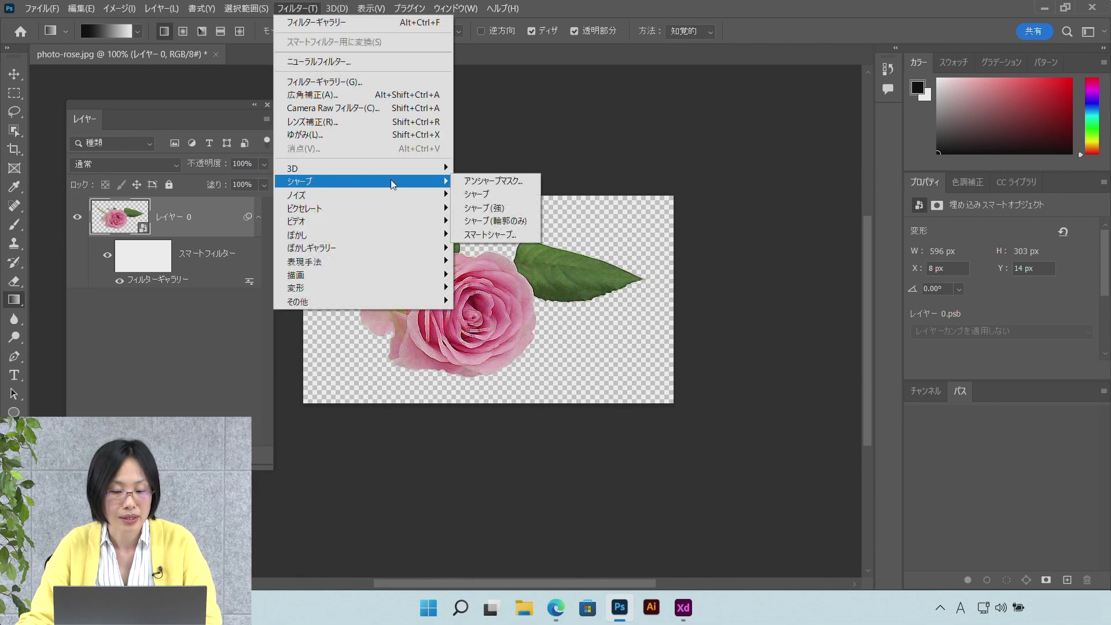
{"action": "left_click", "coordinate": [477, 194]}
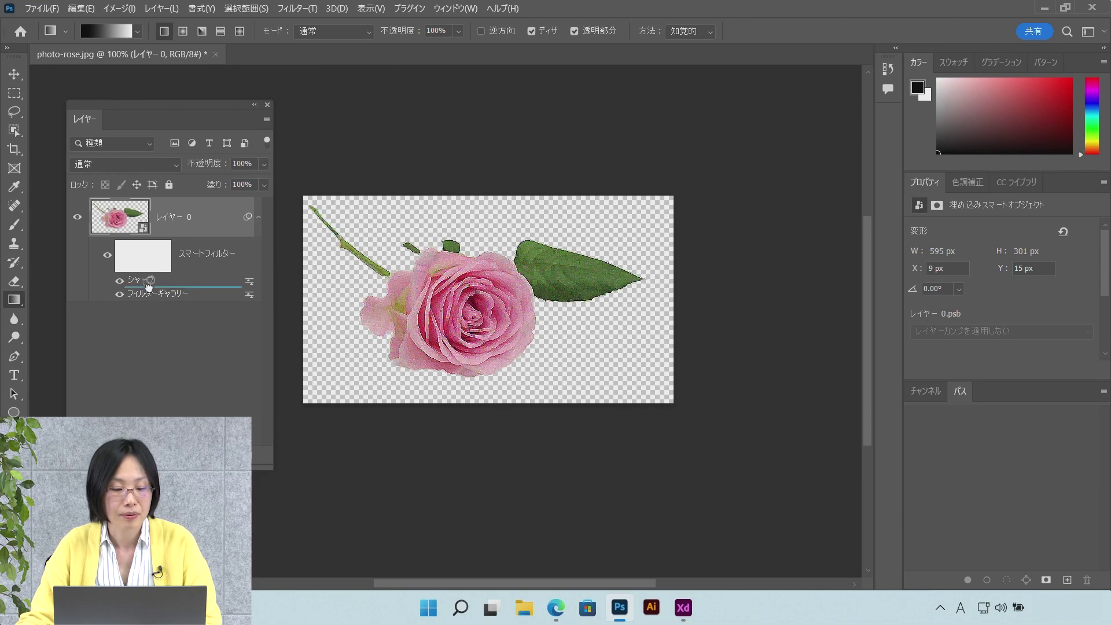
{"action": "left_click_drag", "start_coordinate": [147, 280], "coordinate": [149, 300]}
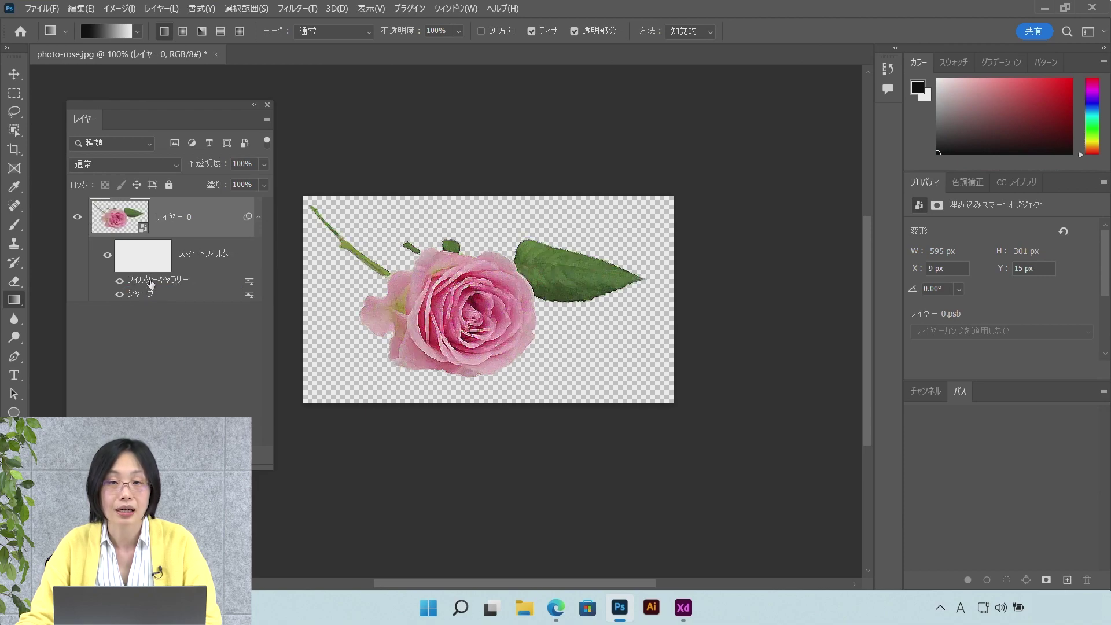
{"action": "left_click_drag", "start_coordinate": [150, 281], "coordinate": [150, 301]}
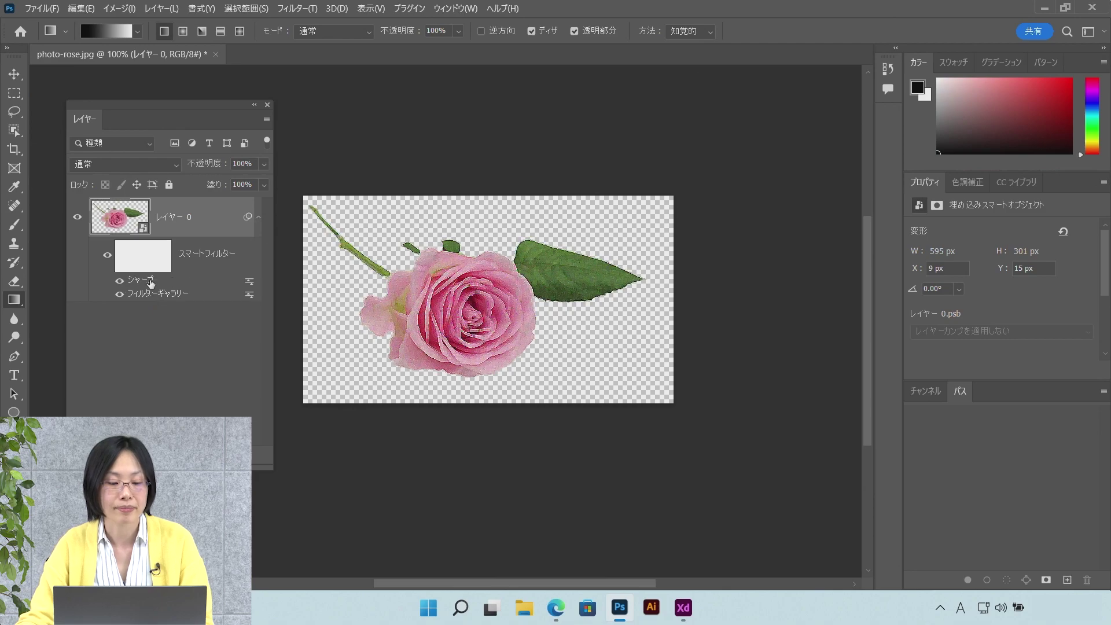
{"action": "key", "text": "Delete"}
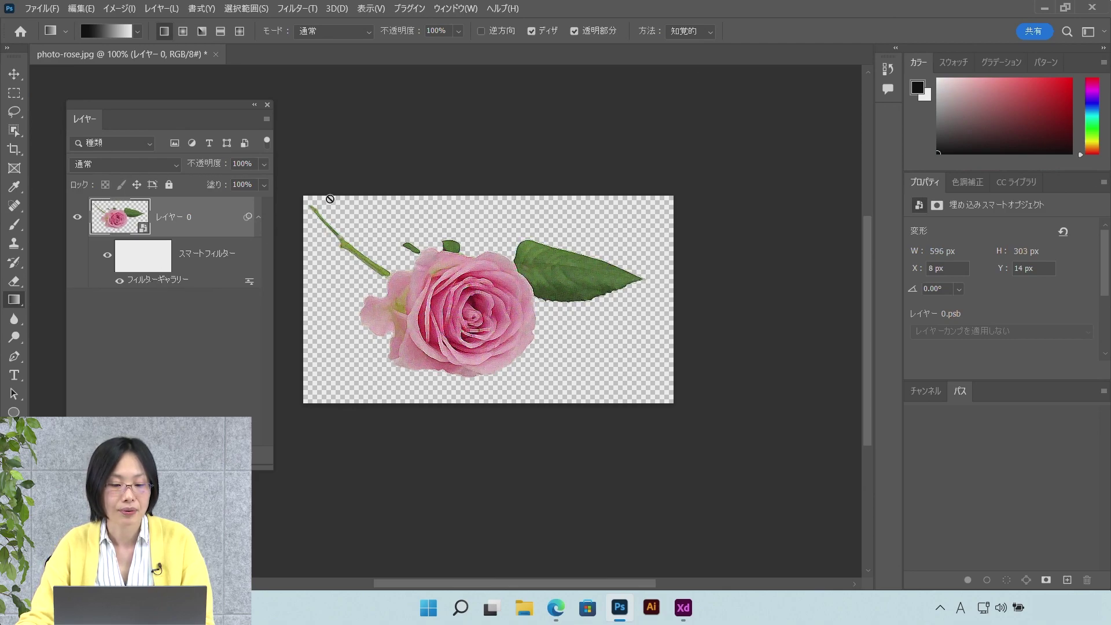
{"action": "left_click", "coordinate": [296, 8]}
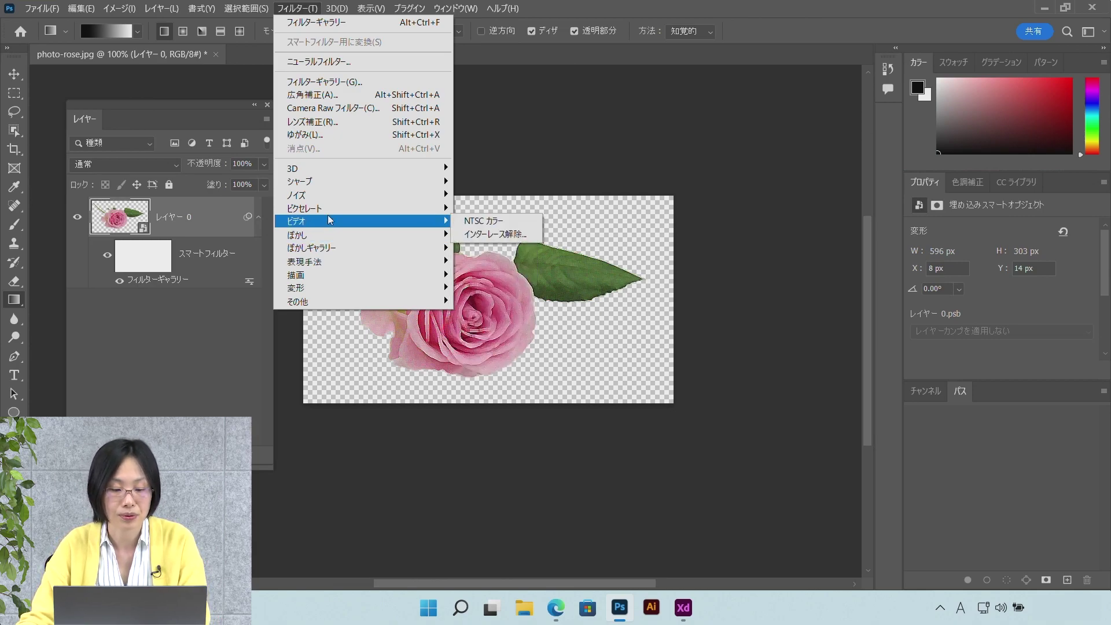
{"action": "mouse_move", "coordinate": [304, 209]}
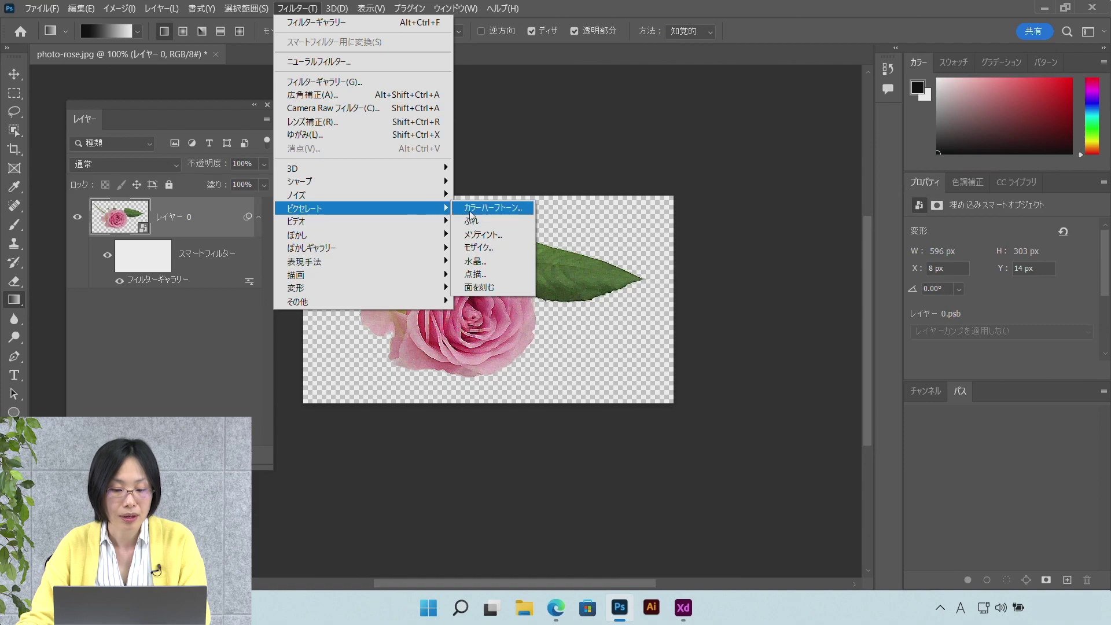
{"action": "left_click", "coordinate": [483, 248]}
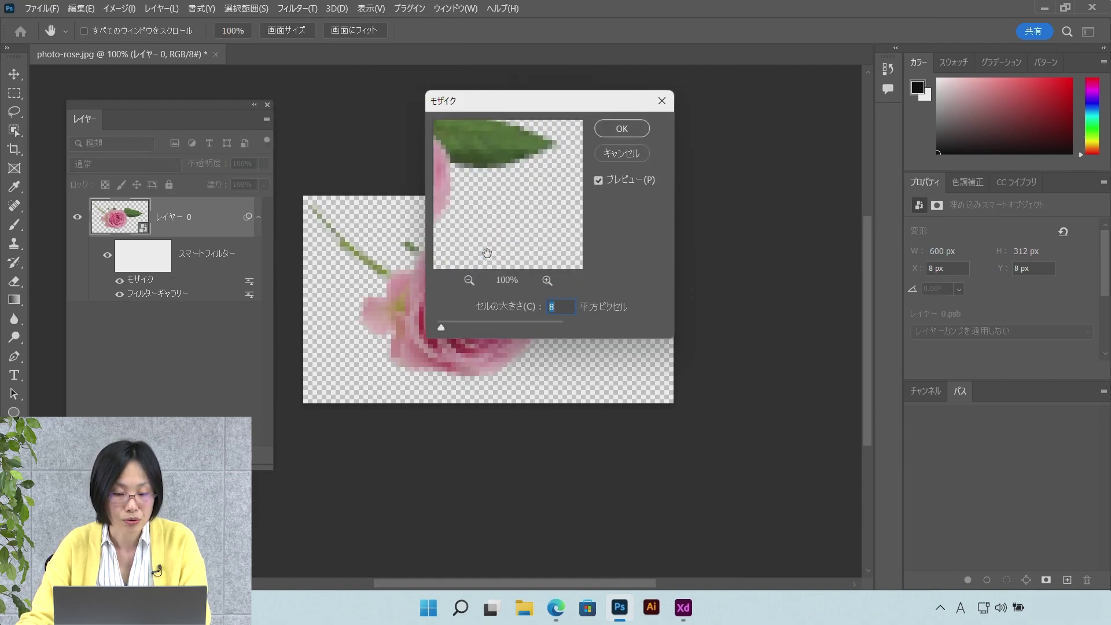
{"action": "left_click_drag", "start_coordinate": [499, 326], "coordinate": [453, 325]}
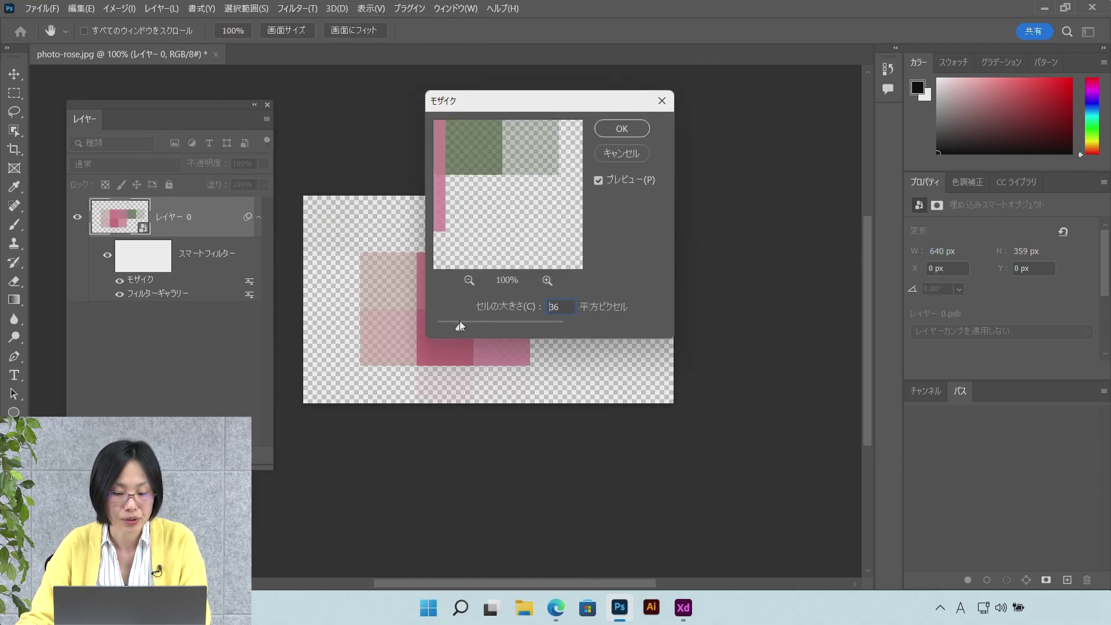
{"action": "left_click", "coordinate": [633, 126]}
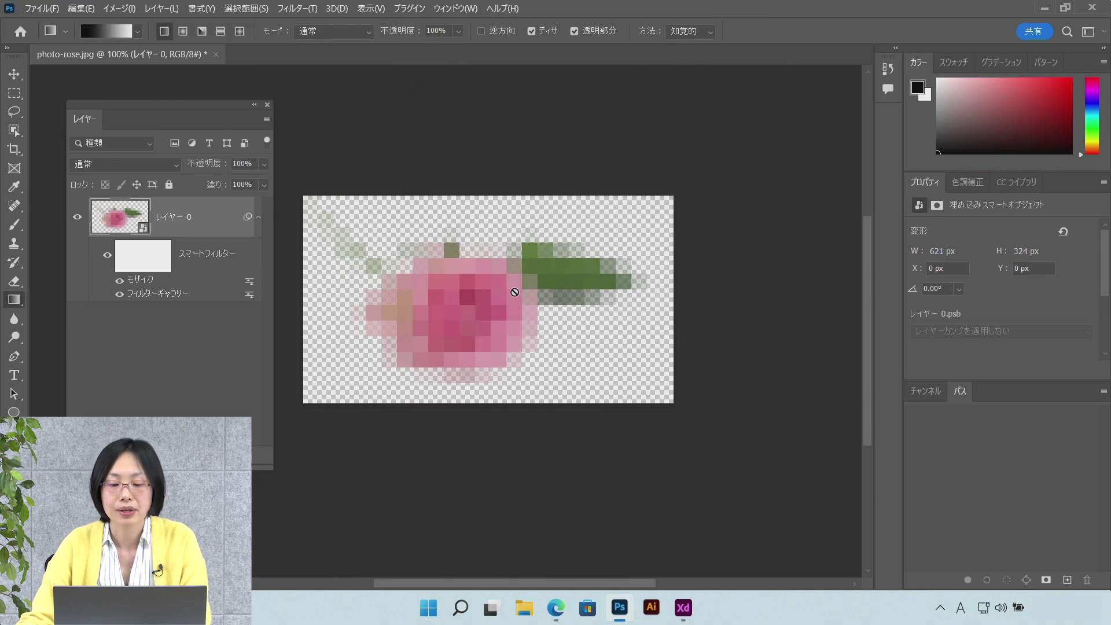
{"action": "left_click_drag", "start_coordinate": [168, 283], "coordinate": [164, 303]}
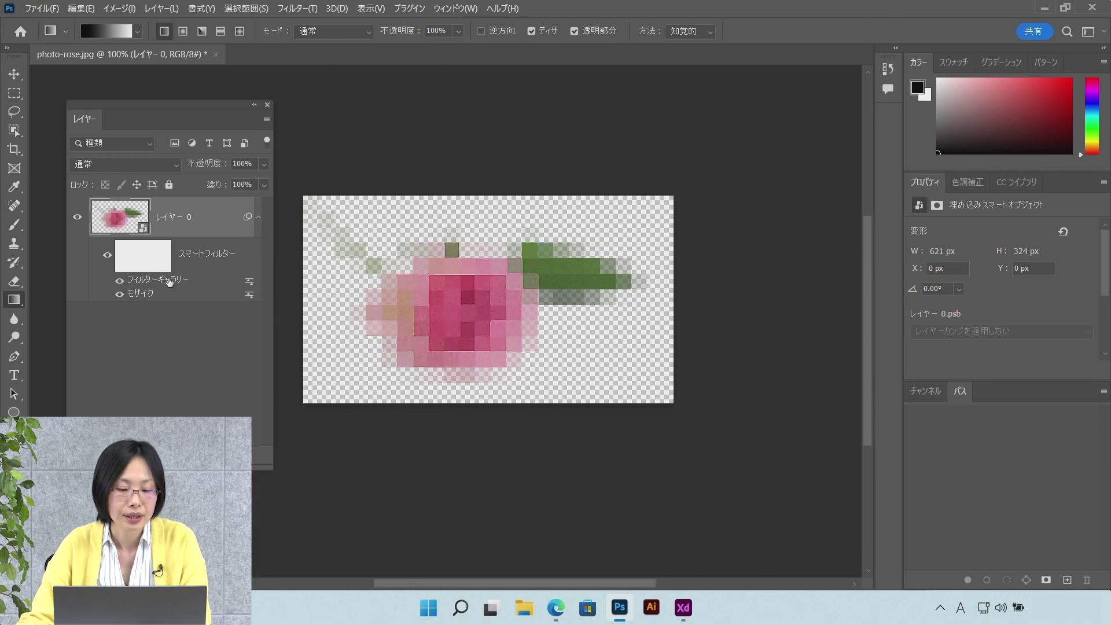
{"action": "scroll", "coordinate": [413, 294], "scroll_direction": "up", "scroll_amount": 2}
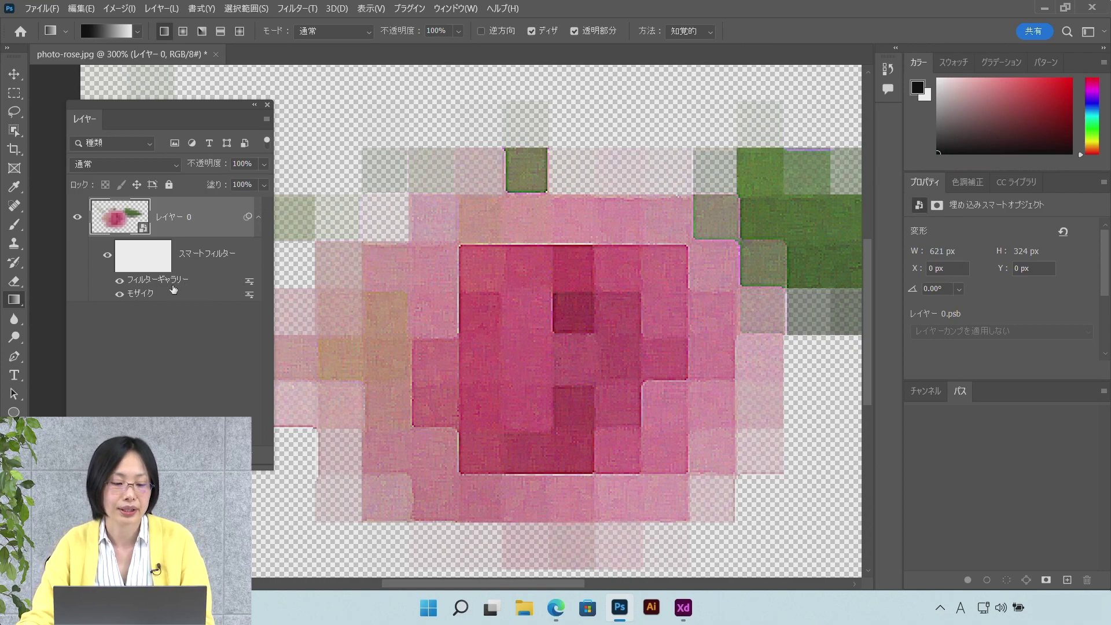
{"action": "right_click", "coordinate": [151, 298]}
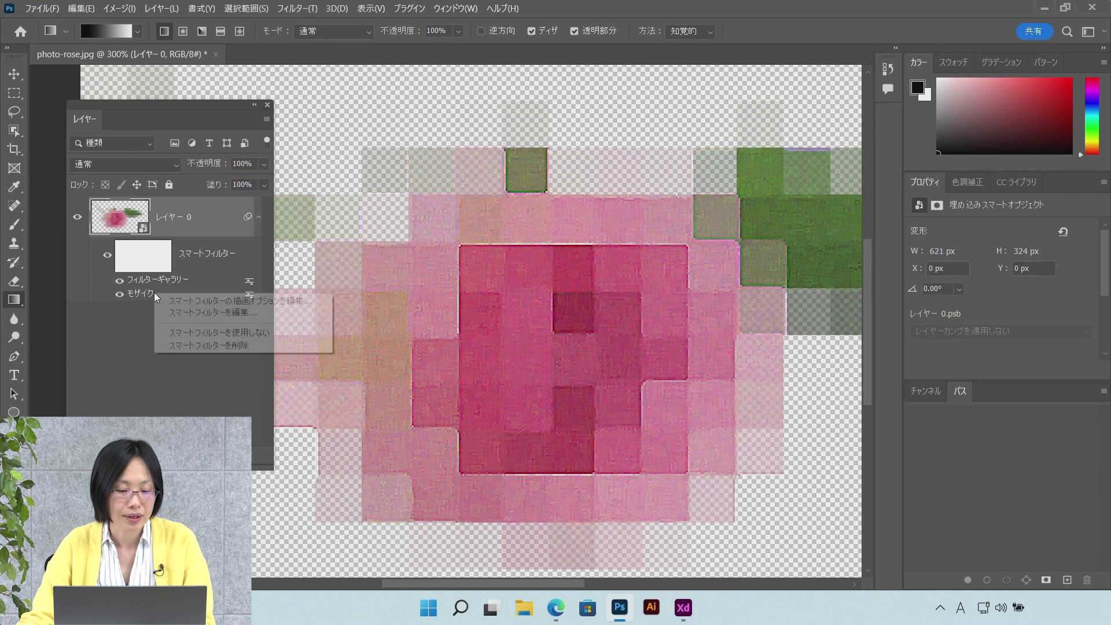
{"action": "left_click", "coordinate": [182, 346]}
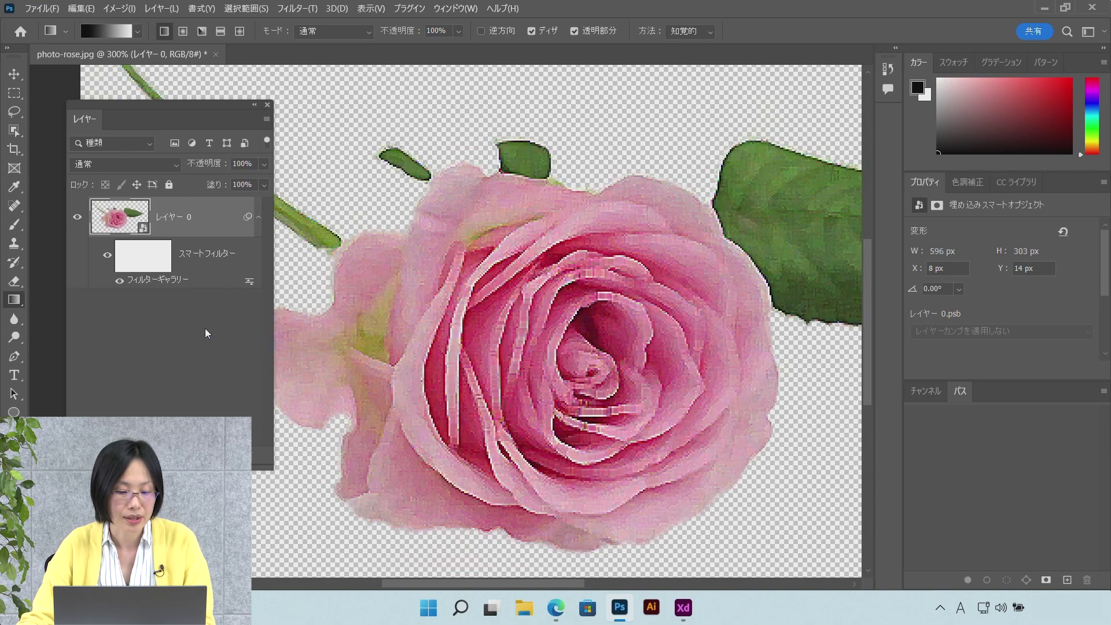
{"action": "key", "text": "Escape"}
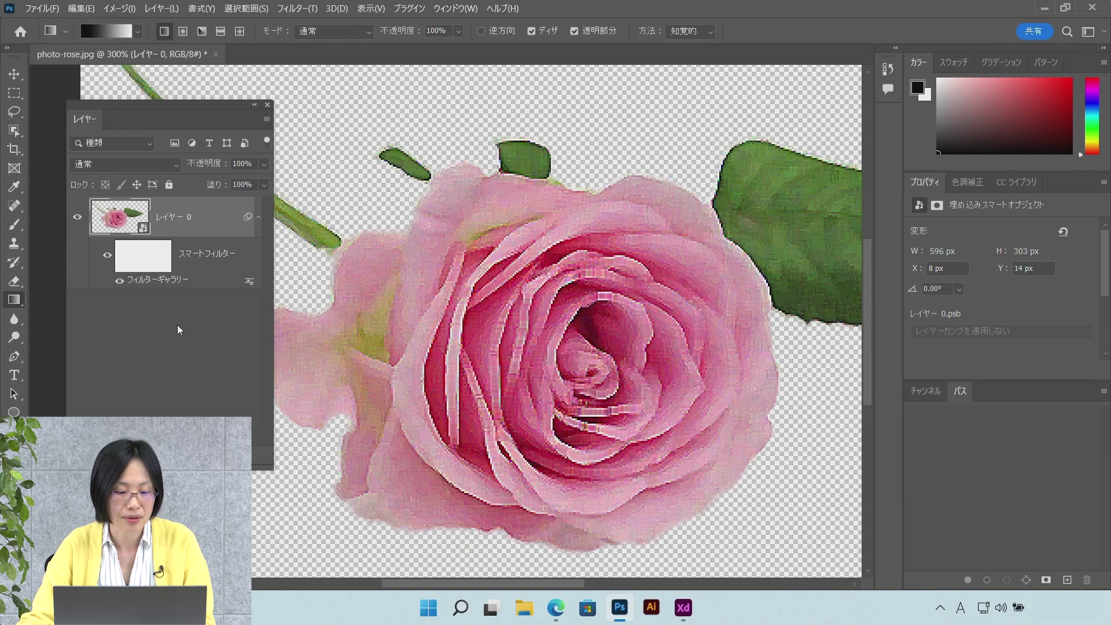
Zoom out, move the Layers panel aside, and add empty レイヤー 1 above the rose.
{"action": "left_click", "coordinate": [180, 330]}
{"action": "scroll", "coordinate": [462, 328], "scroll_direction": "down", "scroll_amount": 1}
{"action": "scroll", "coordinate": [462, 327], "scroll_direction": "down", "scroll_amount": 1}
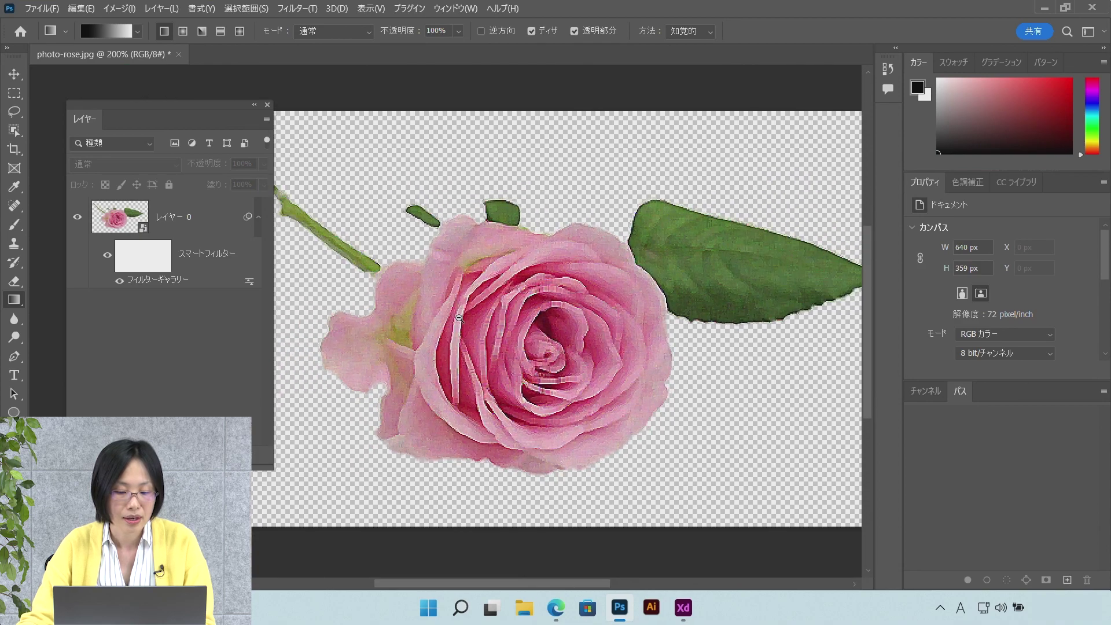
{"action": "scroll", "coordinate": [458, 321], "scroll_direction": "down", "scroll_amount": 1}
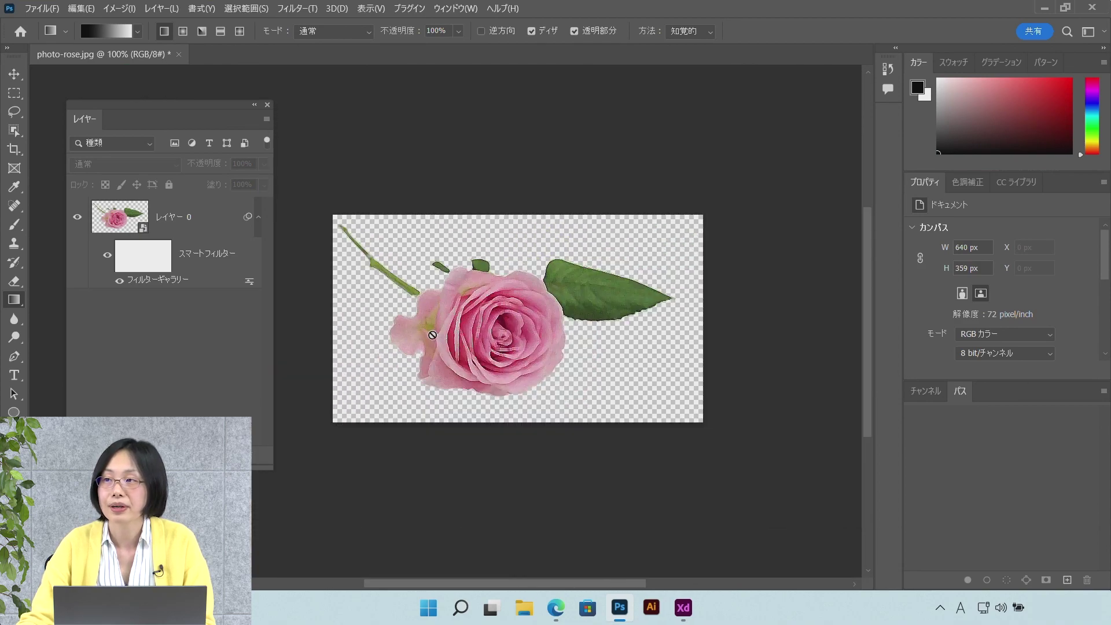
{"action": "left_click_drag", "start_coordinate": [198, 119], "coordinate": [794, 90]}
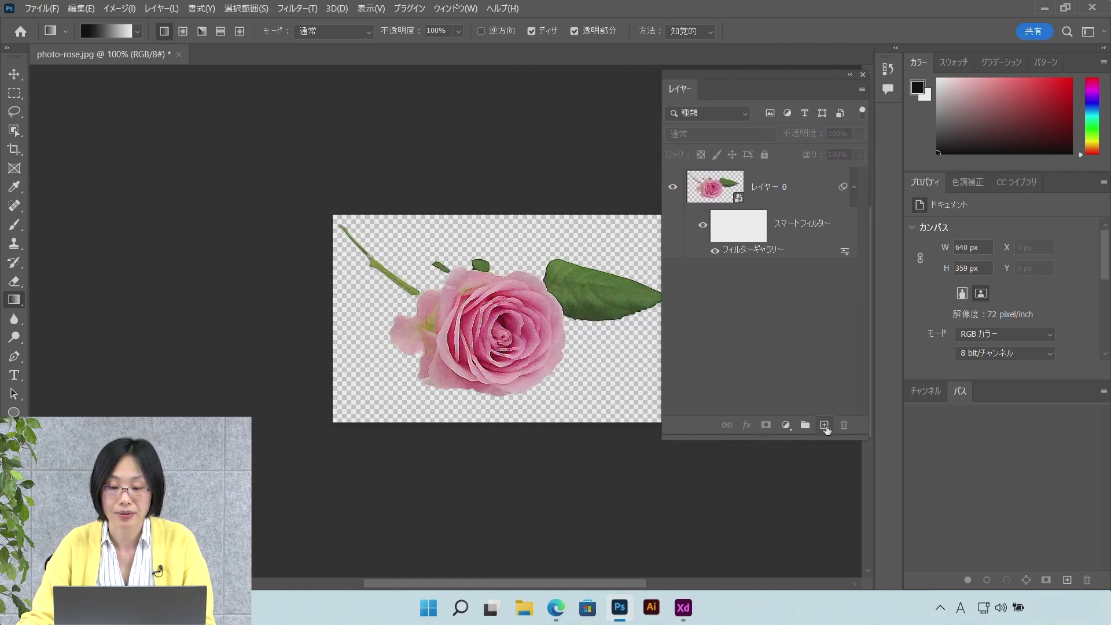
{"action": "left_click", "coordinate": [825, 427]}
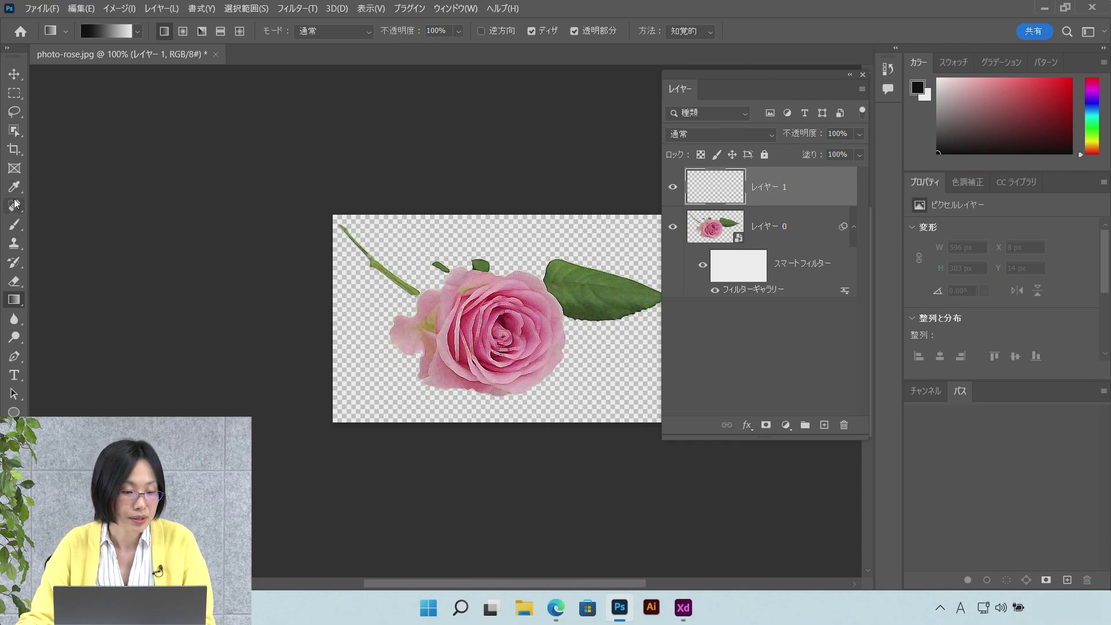
{"action": "left_click", "coordinate": [19, 228]}
{"action": "right_click", "coordinate": [21, 231]}
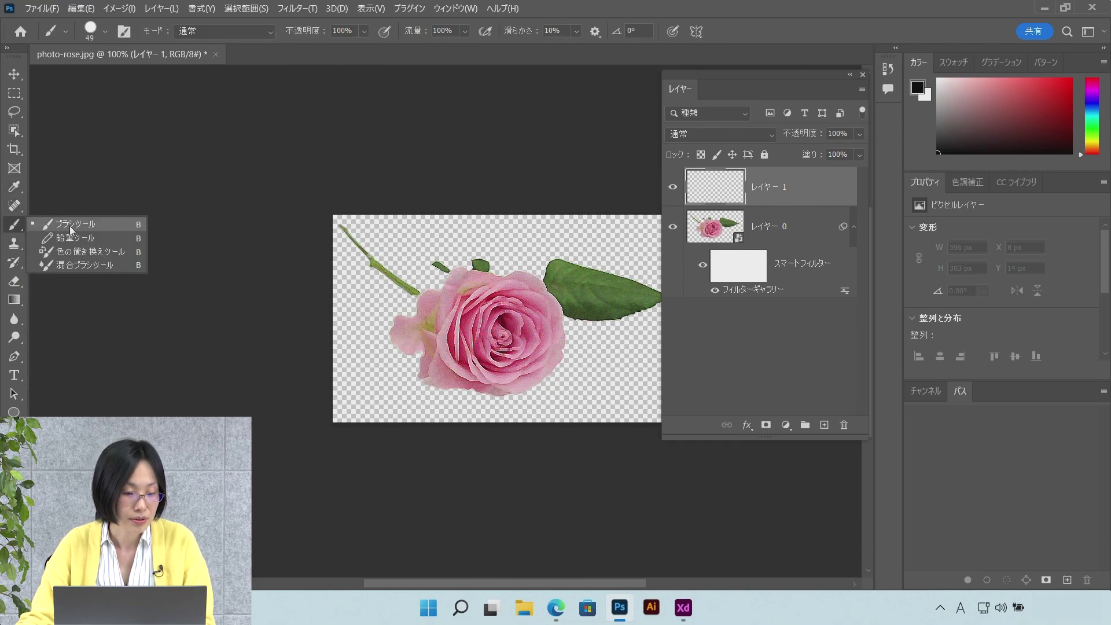
Select the Mixer Brush Tool with Sample All Layers enabled.
{"action": "left_click", "coordinate": [91, 265]}
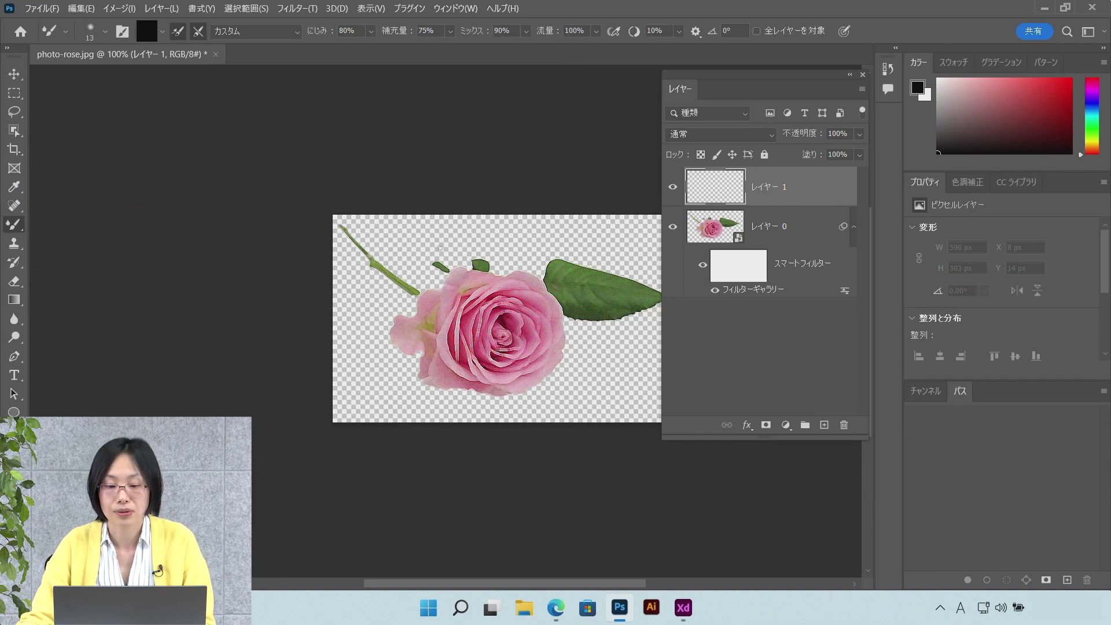
{"action": "left_click", "coordinate": [756, 31]}
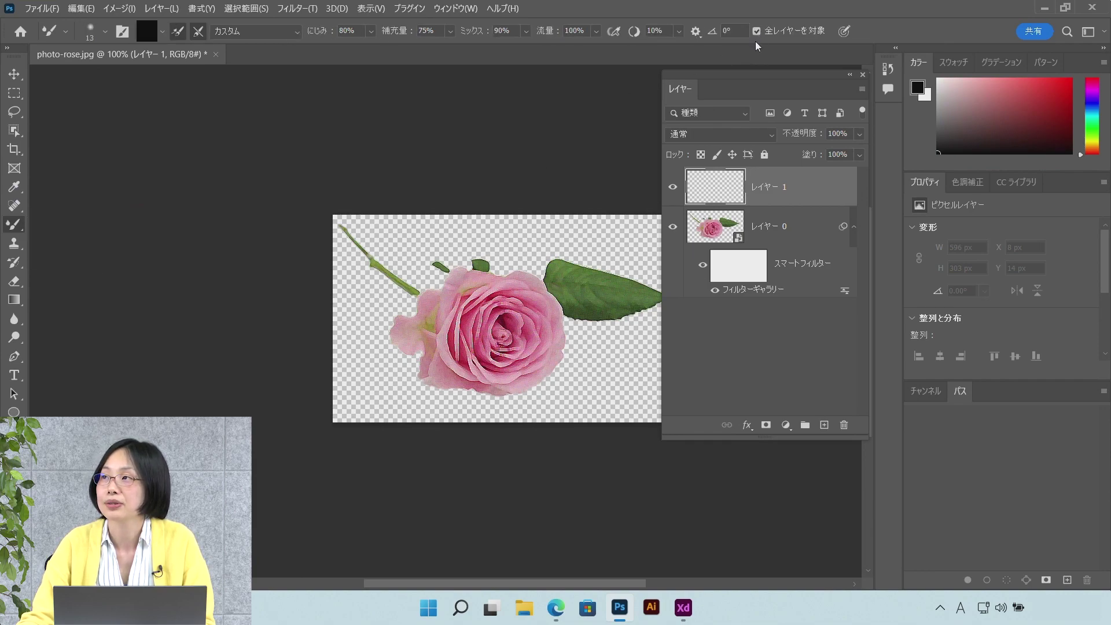
{"action": "left_click_drag", "start_coordinate": [756, 86], "coordinate": [814, 101]}
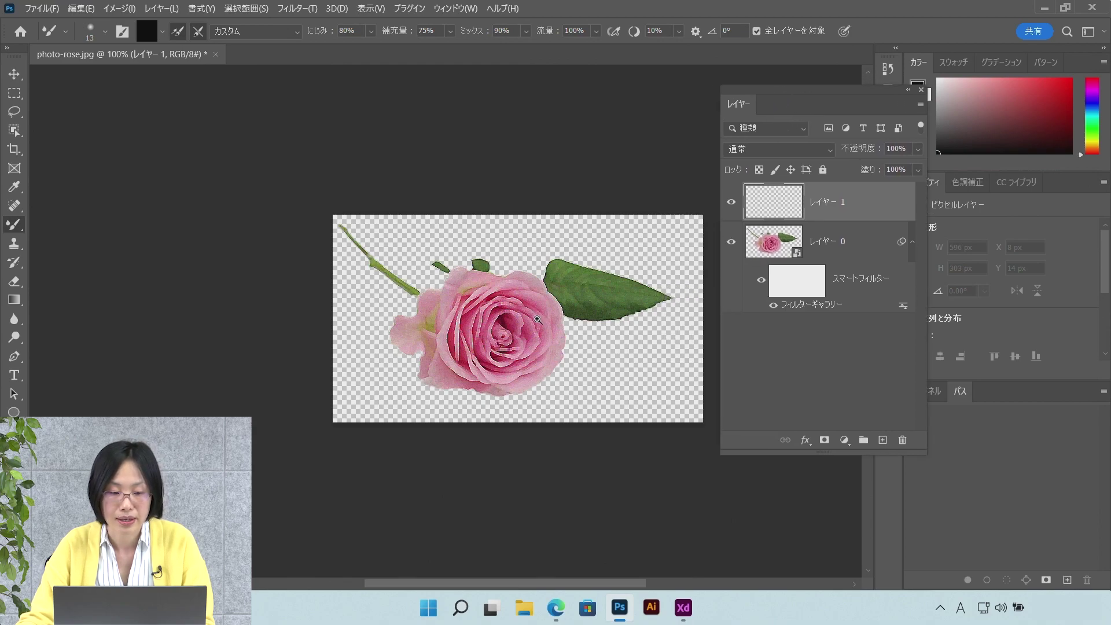
{"action": "scroll", "coordinate": [538, 320], "scroll_direction": "up", "scroll_amount": 1}
Load petal pink and blend strokes along the rose's left and right edges.
{"action": "left_click", "coordinate": [446, 239], "text": "alt"}
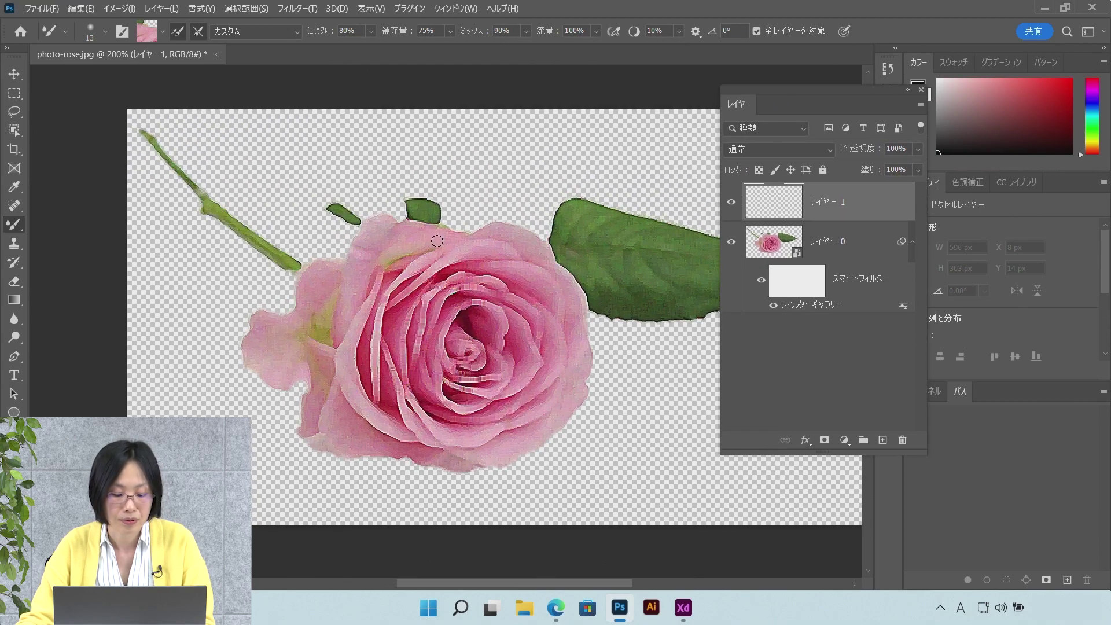
{"action": "left_click", "coordinate": [438, 240]}
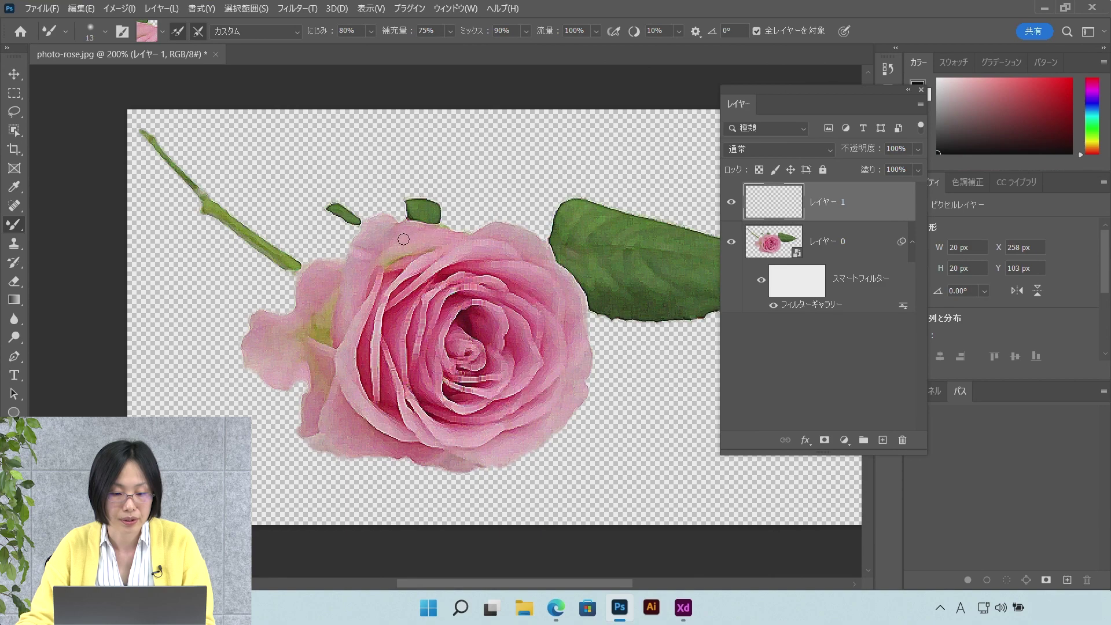
{"action": "mouse_move", "coordinate": [375, 233]}
{"action": "left_mouse_down"}
{"action": "mouse_move", "coordinate": [343, 309]}
{"action": "mouse_move", "coordinate": [494, 248]}
{"action": "mouse_move", "coordinate": [431, 254]}
{"action": "mouse_move", "coordinate": [529, 251]}
{"action": "mouse_move", "coordinate": [514, 285]}
{"action": "mouse_move", "coordinate": [540, 299]}
{"action": "mouse_move", "coordinate": [539, 330]}
{"action": "mouse_move", "coordinate": [521, 376]}
{"action": "mouse_move", "coordinate": [518, 340]}
{"action": "mouse_move", "coordinate": [446, 318]}
{"action": "mouse_move", "coordinate": [439, 303]}
{"action": "left_mouse_up"}
{"action": "left_click", "coordinate": [406, 307], "text": "alt"}
{"action": "mouse_move", "coordinate": [370, 333]}
{"action": "left_mouse_down"}
{"action": "mouse_move", "coordinate": [366, 373]}
{"action": "mouse_move", "coordinate": [347, 354]}
{"action": "mouse_move", "coordinate": [380, 415]}
{"action": "mouse_move", "coordinate": [346, 407]}
{"action": "mouse_move", "coordinate": [343, 426]}
{"action": "mouse_move", "coordinate": [366, 442]}
{"action": "mouse_move", "coordinate": [353, 445]}
{"action": "mouse_move", "coordinate": [400, 460]}
{"action": "left_mouse_up"}
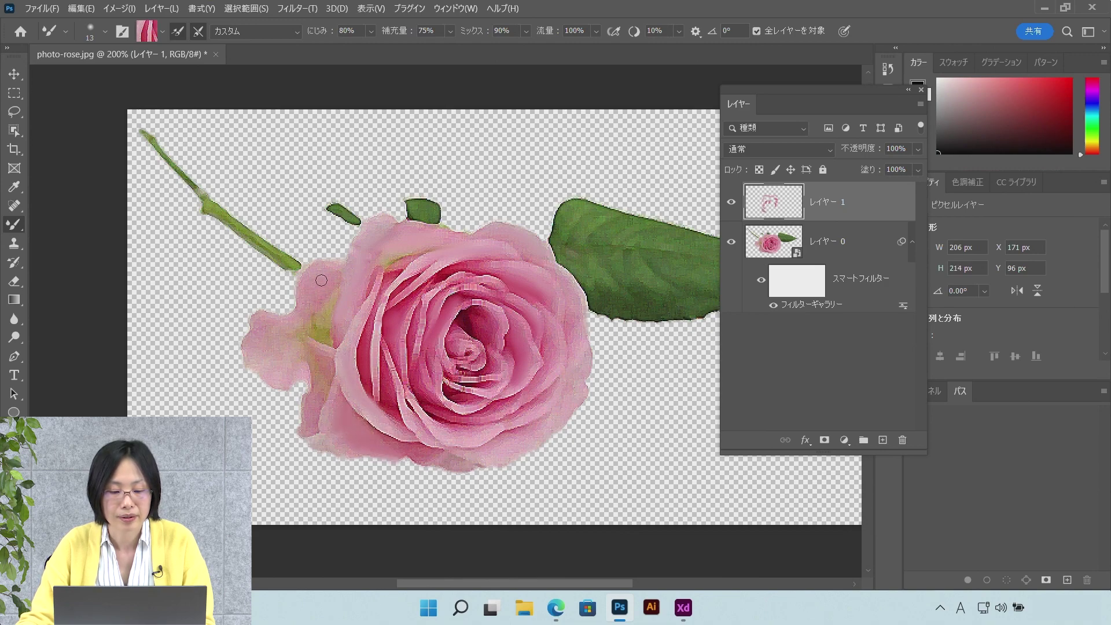
{"action": "mouse_move", "coordinate": [311, 292]}
{"action": "left_mouse_down"}
{"action": "mouse_move", "coordinate": [259, 341]}
{"action": "mouse_move", "coordinate": [283, 352]}
{"action": "mouse_move", "coordinate": [264, 328]}
{"action": "mouse_move", "coordinate": [271, 369]}
{"action": "mouse_move", "coordinate": [290, 343]}
{"action": "left_mouse_up"}
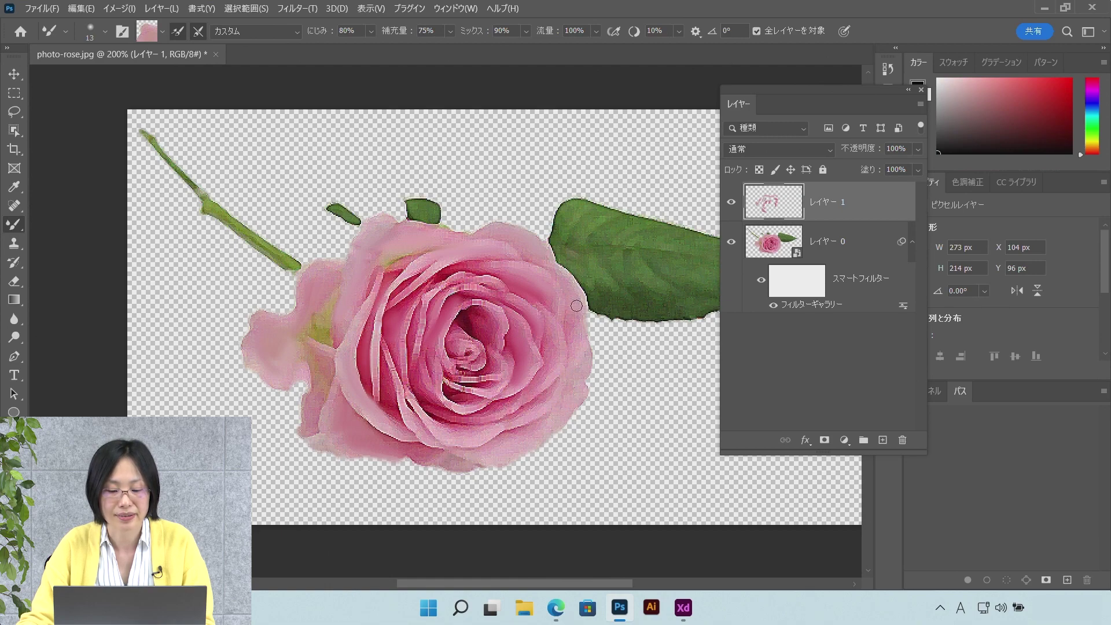
{"action": "left_click_drag", "start_coordinate": [564, 314], "coordinate": [510, 235]}
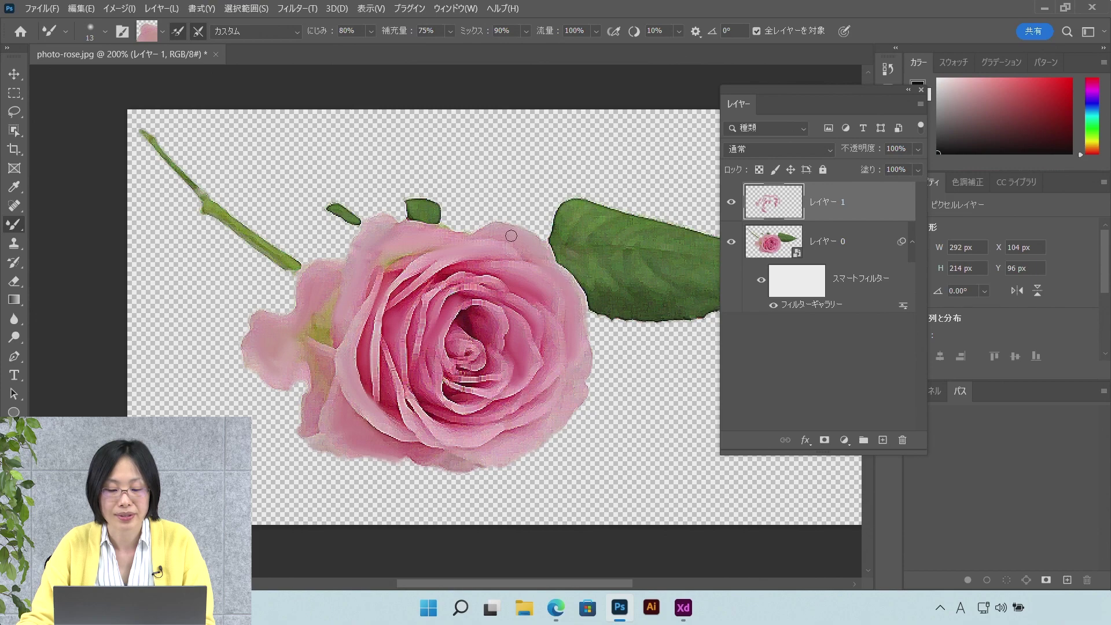
{"action": "scroll", "coordinate": [533, 259], "scroll_direction": "down", "scroll_amount": 1, "text": "alt"}
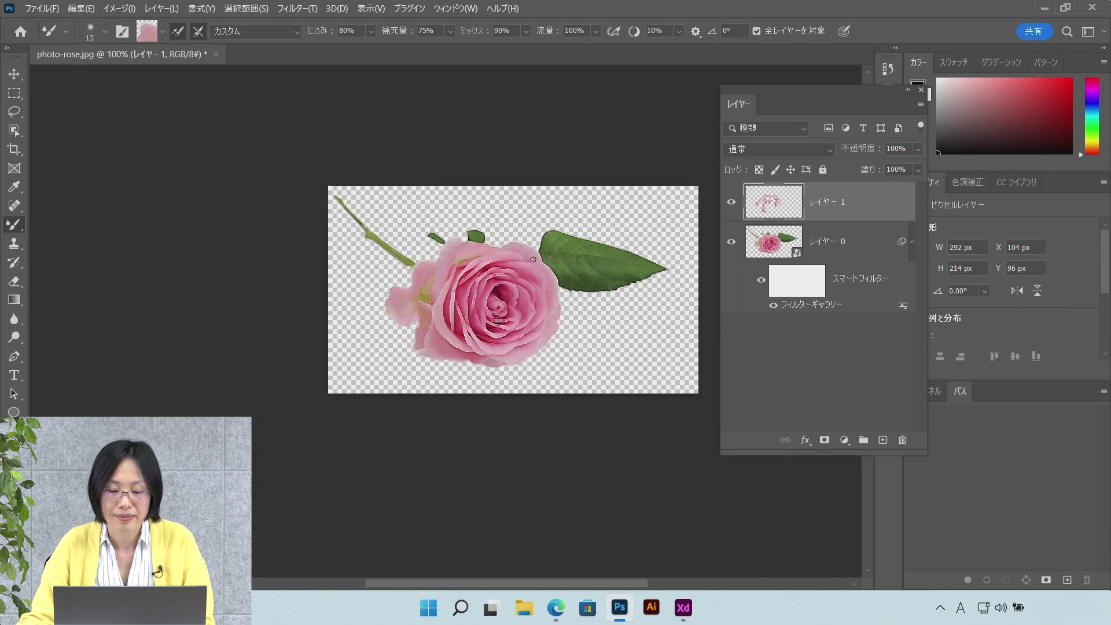